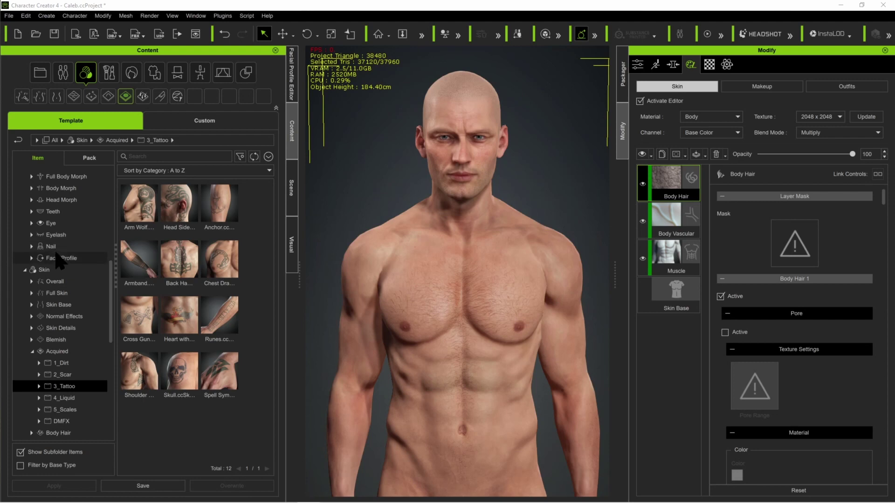
# Step: Collapse the Actor category in the content tree and show the 3_Tattoo presets under Skin > Acquired
pyautogui.scroll(5, 56, 256)
pyautogui.scroll(3, 56, 220)
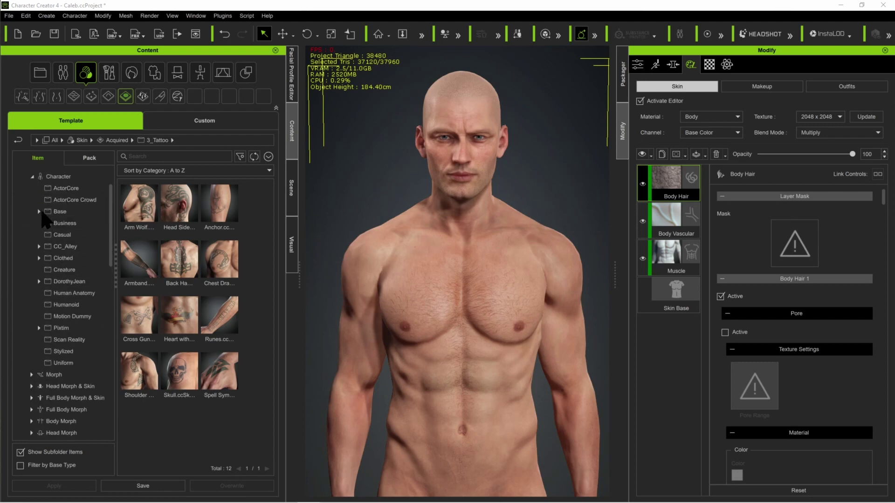
pyautogui.click(28, 199)
pyautogui.click(25, 198)
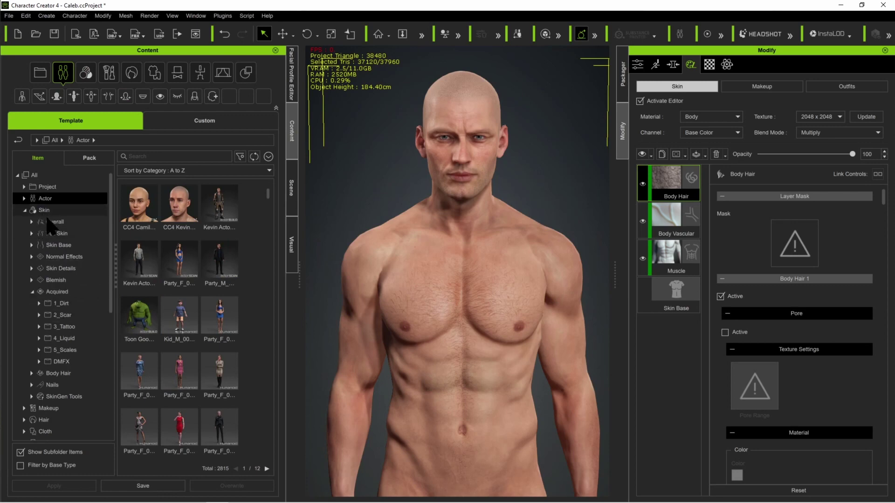
pyautogui.click(69, 327)
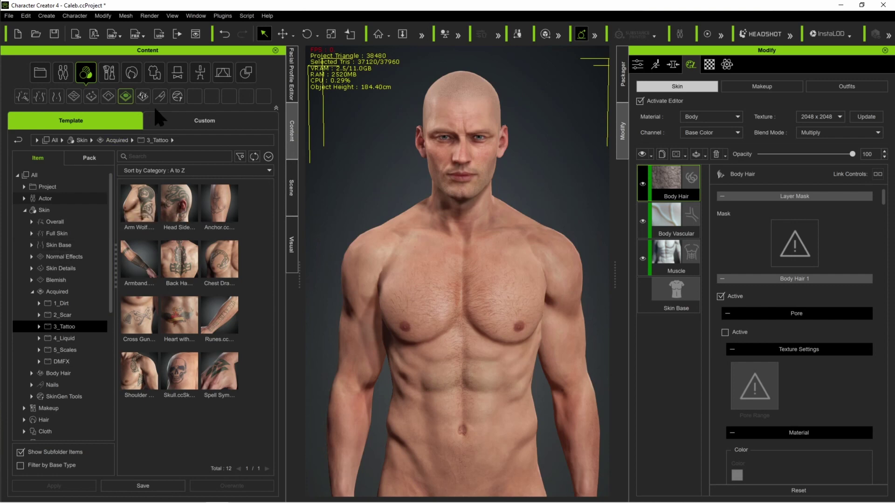
# Step: Apply the Gunfighter Skull tattoo from the custom Cybernautic Studios Skull Tattoos Body folder to the character's chest
pyautogui.click(198, 121)
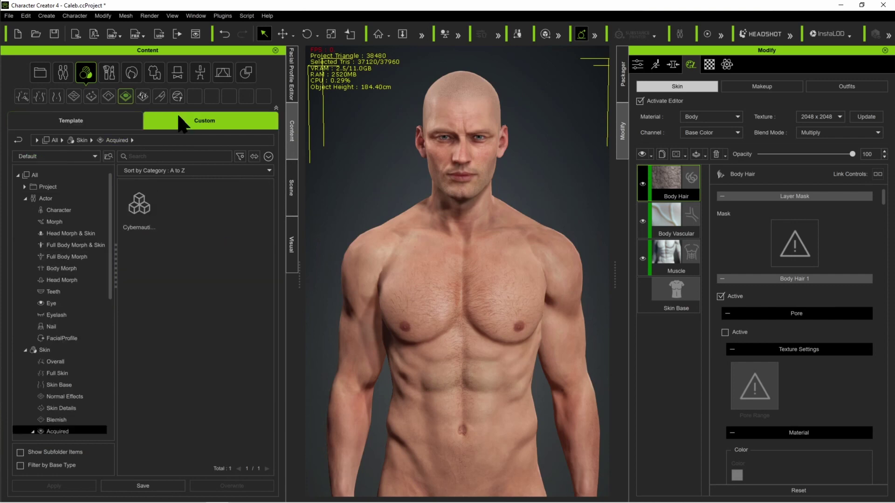
pyautogui.doubleClick(146, 213)
pyautogui.doubleClick(147, 215)
pyautogui.doubleClick(147, 217)
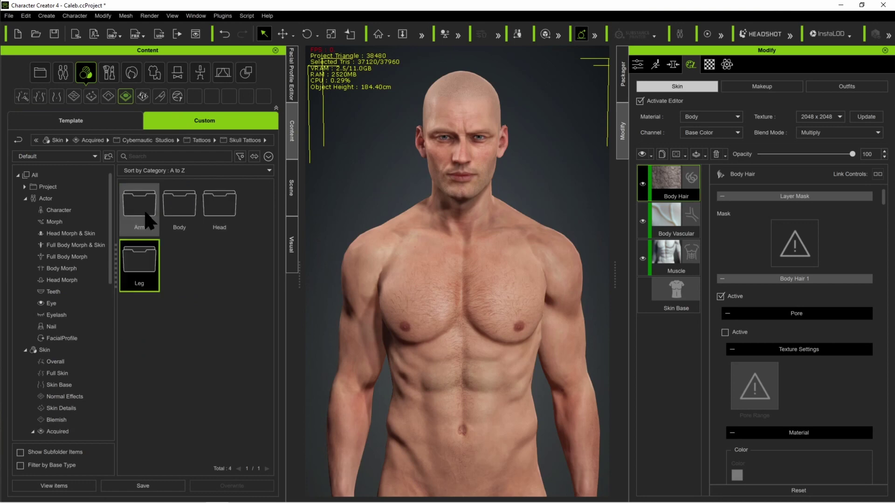
pyautogui.doubleClick(182, 208)
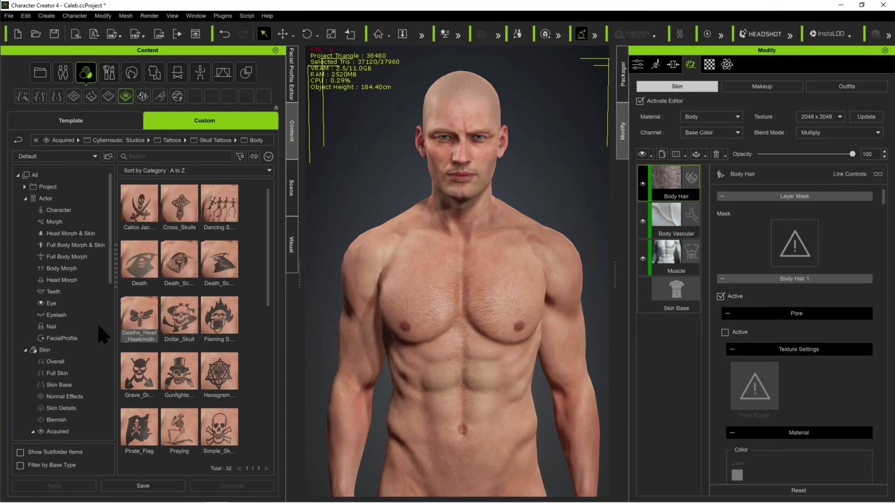
pyautogui.moveTo(174, 371); pyautogui.dragTo(438, 298)
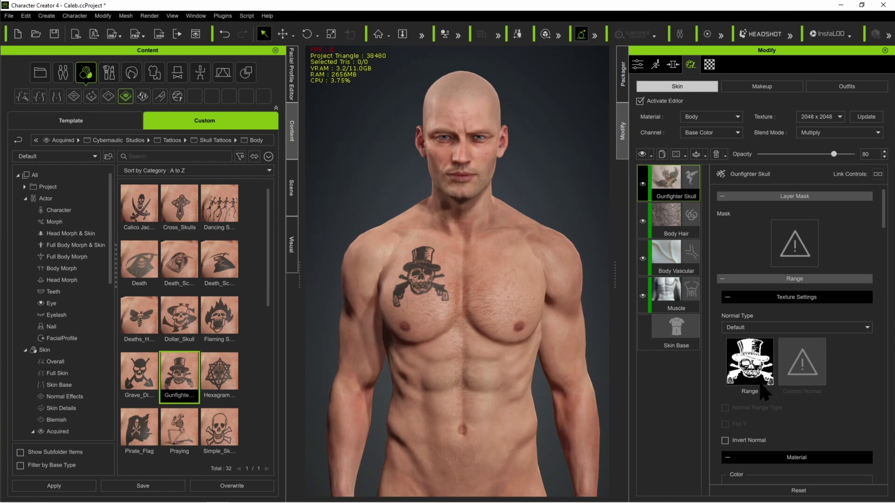
pyautogui.moveTo(760, 370)
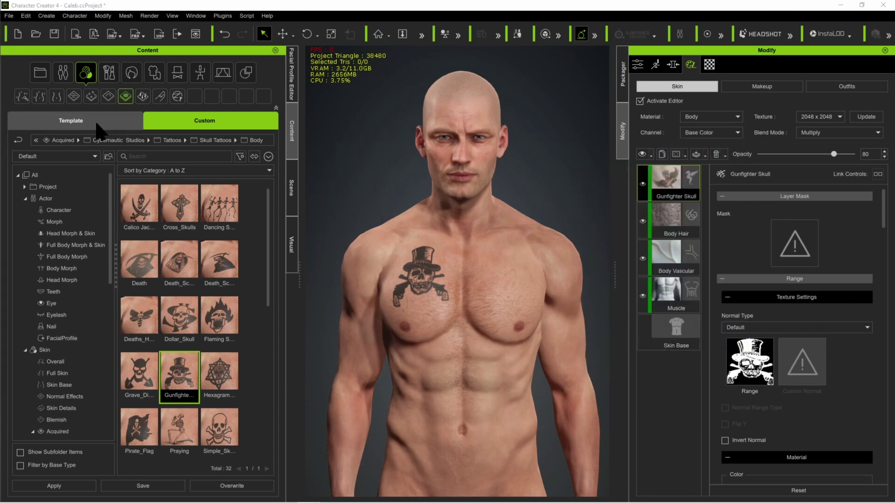
# Step: Add the Heart with Wings preset from the template 3_Tattoo folder to the body as a new layer
pyautogui.click(78, 124)
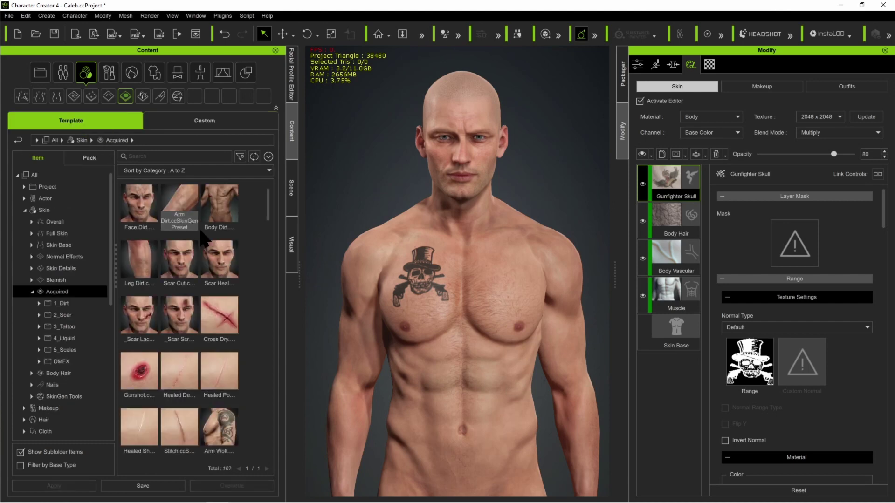
pyautogui.click(65, 327)
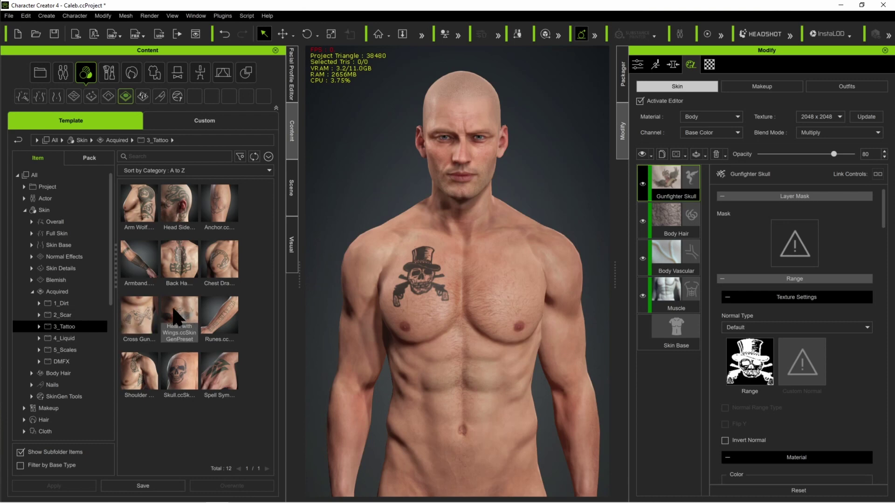
pyautogui.moveTo(172, 313); pyautogui.dragTo(473, 340)
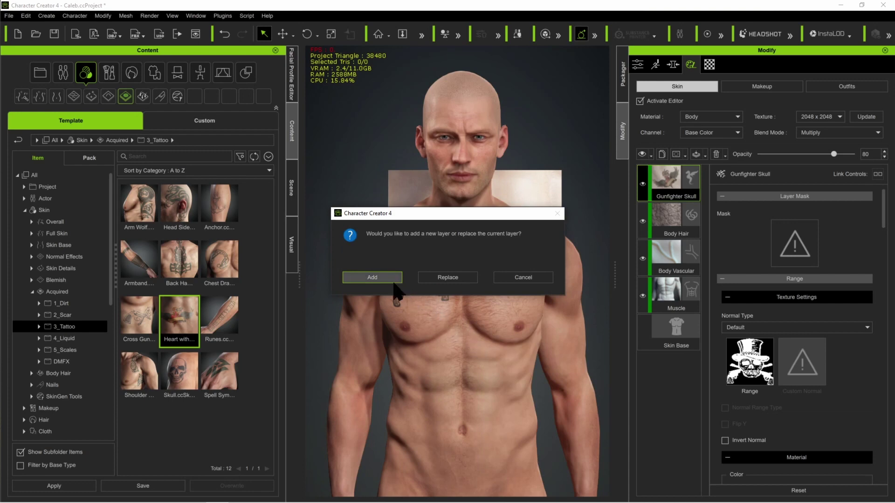
pyautogui.click(379, 280)
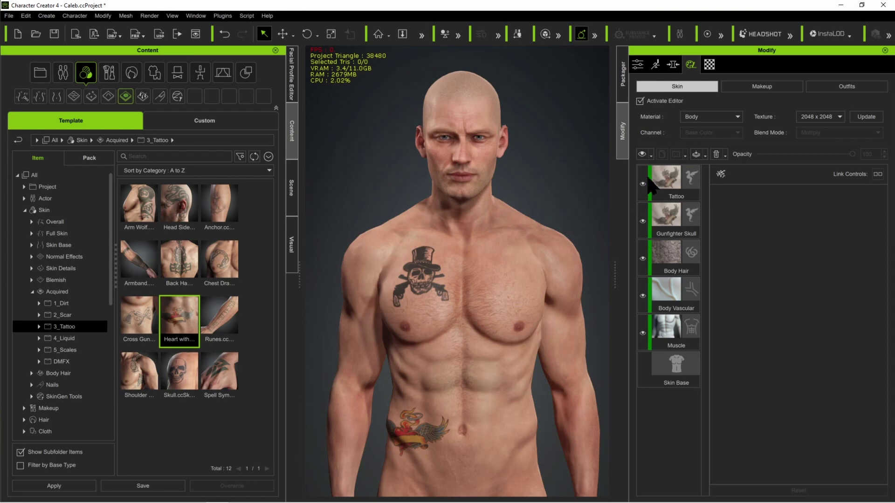
# Step: Compare the Base Color, Normal and Roughness maps of the Tattoo layer with the Range map of the Gunfighter Skull layer
pyautogui.click(664, 181)
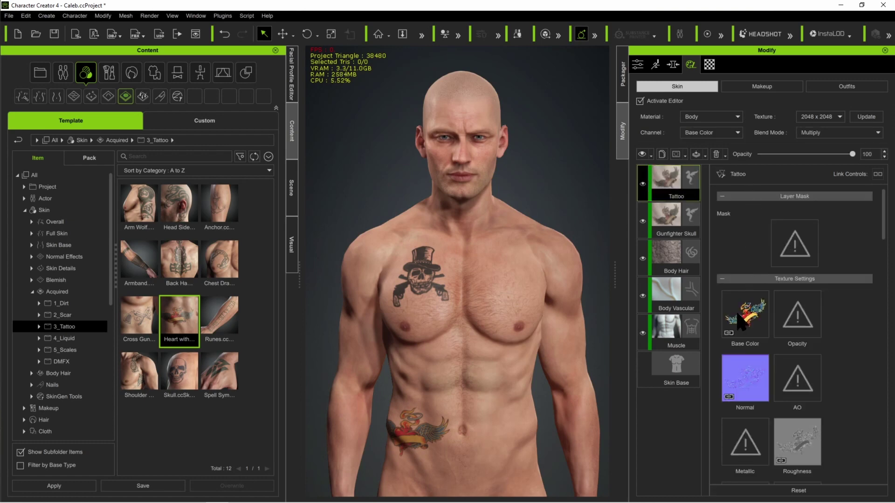
pyautogui.moveTo(749, 322)
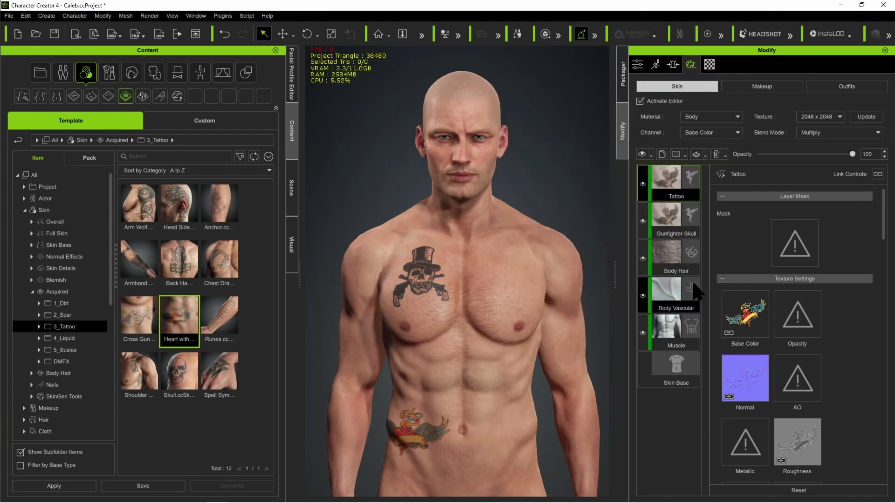
pyautogui.moveTo(744, 304)
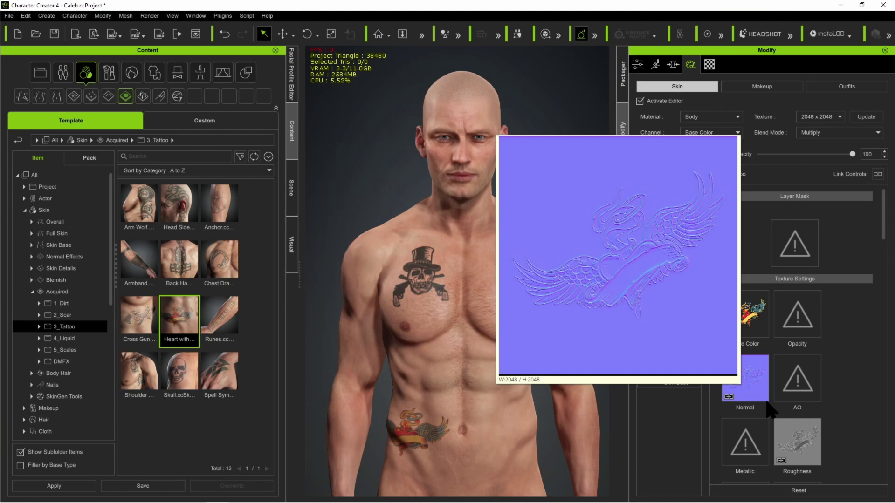
pyautogui.moveTo(792, 451)
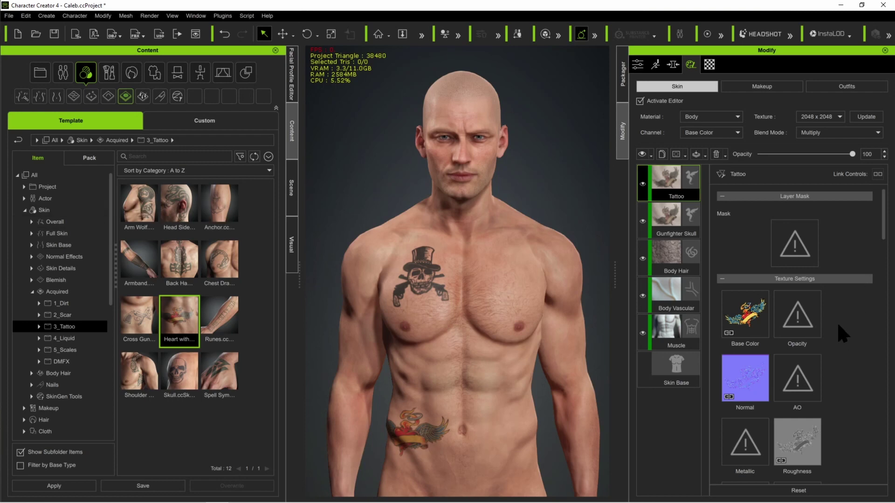
pyautogui.scroll(-2, 838, 323)
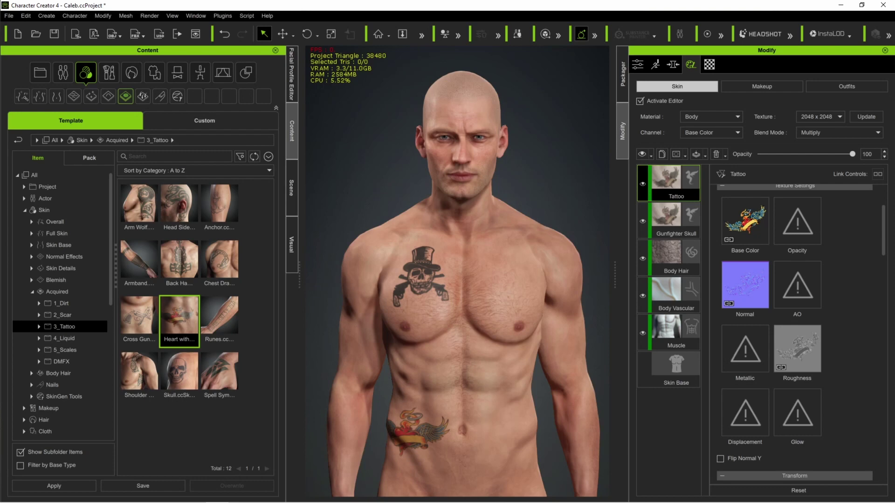
pyautogui.click(677, 218)
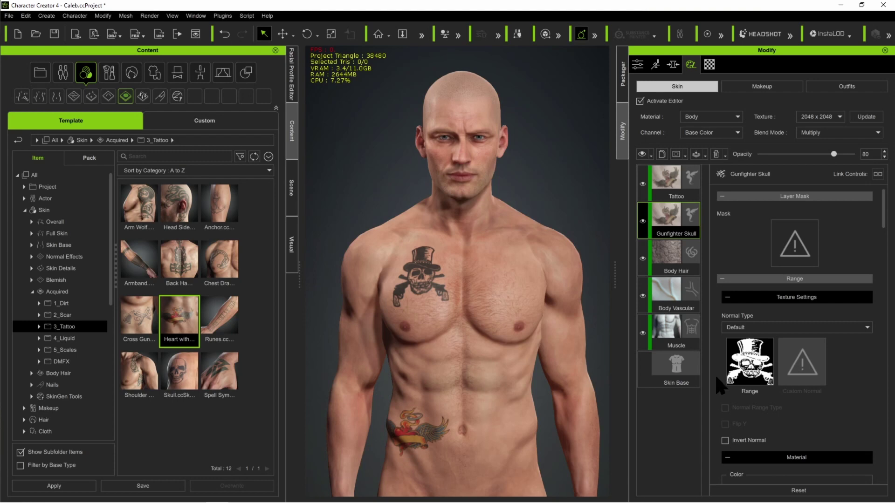
pyautogui.moveTo(750, 362)
# Step: Browse the Body and Head folders of the custom Skull Tattoos collection
pyautogui.click(205, 120)
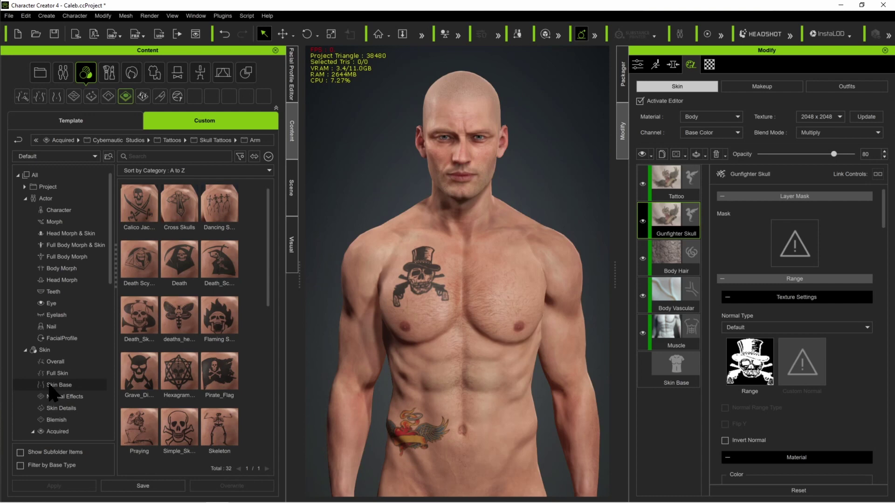
pyautogui.scroll(-1, 74, 347)
pyautogui.scroll(-4, 70, 340)
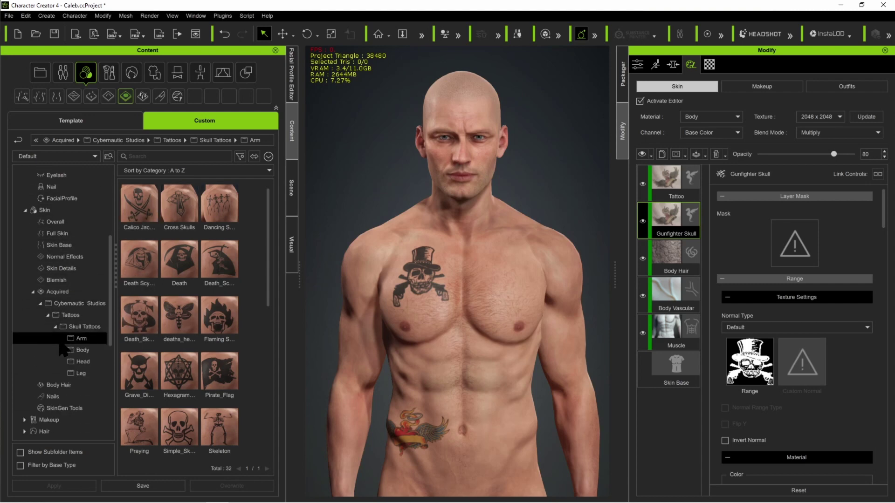
pyautogui.click(70, 350)
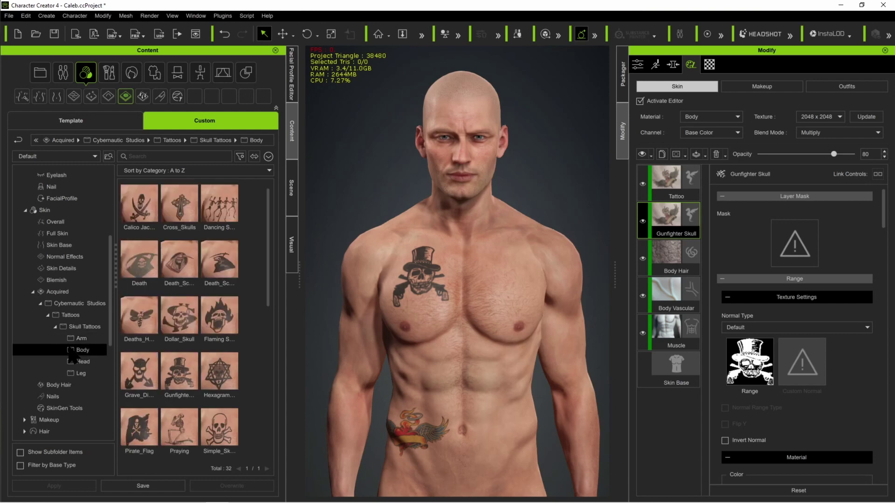
pyautogui.click(84, 362)
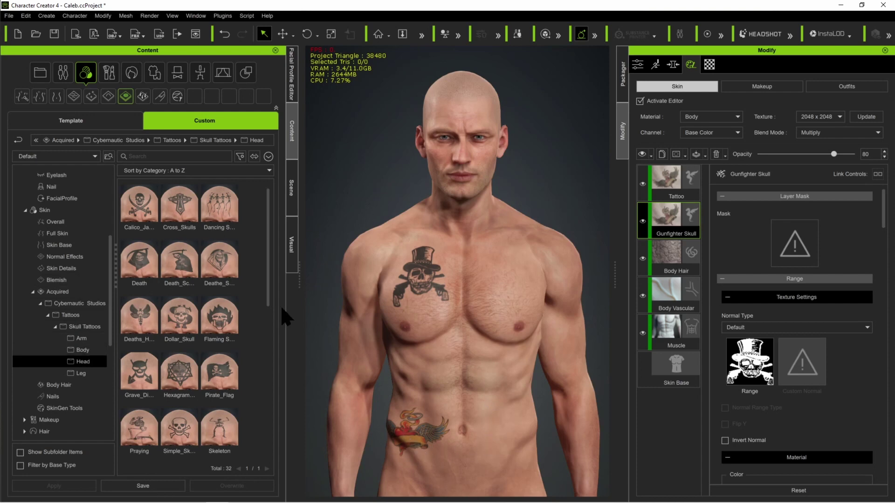
# Step: Move the heart-with-wings Tattoo layer from the body to the Head material
pyautogui.click(682, 191)
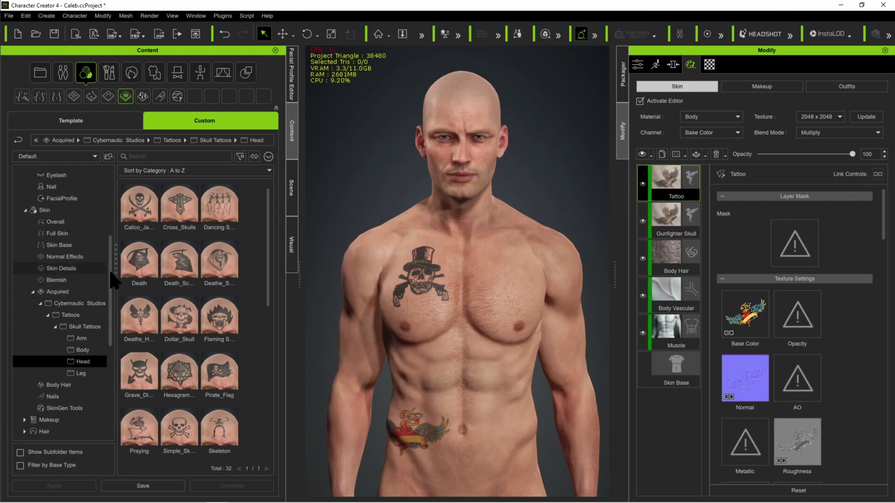
pyautogui.click(97, 115)
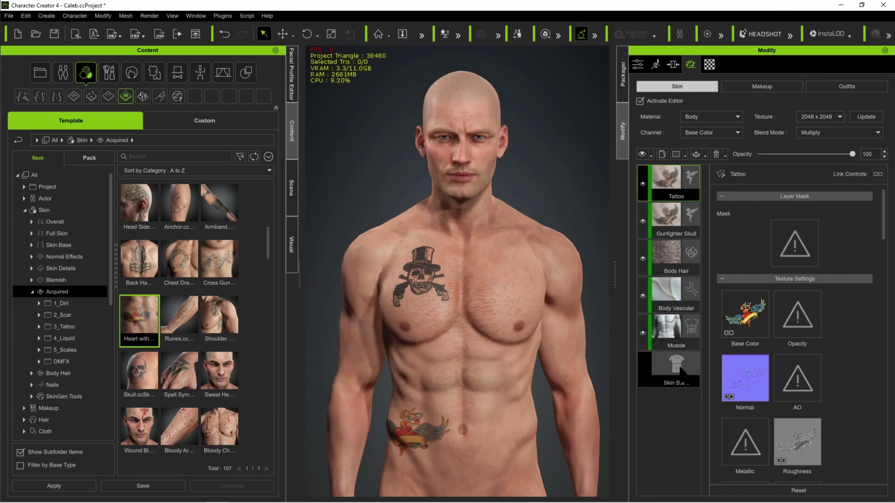
pyautogui.rightClick(667, 173)
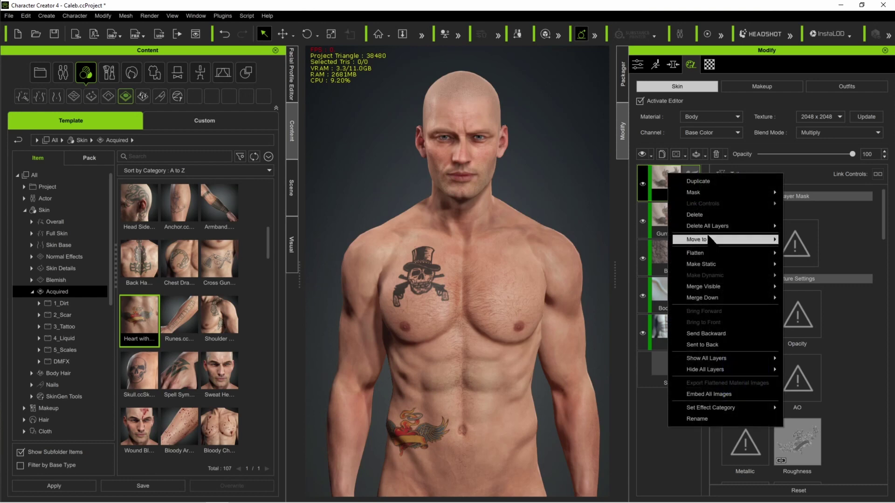
pyautogui.moveTo(708, 238)
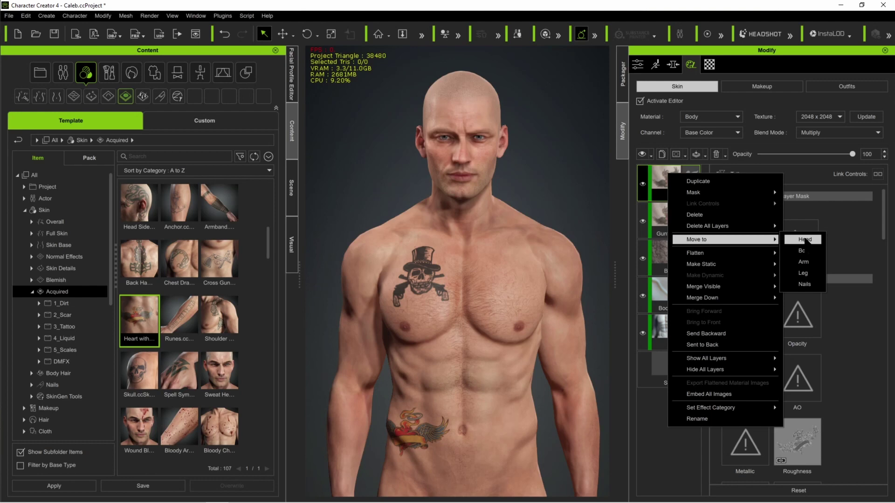
pyautogui.click(804, 240)
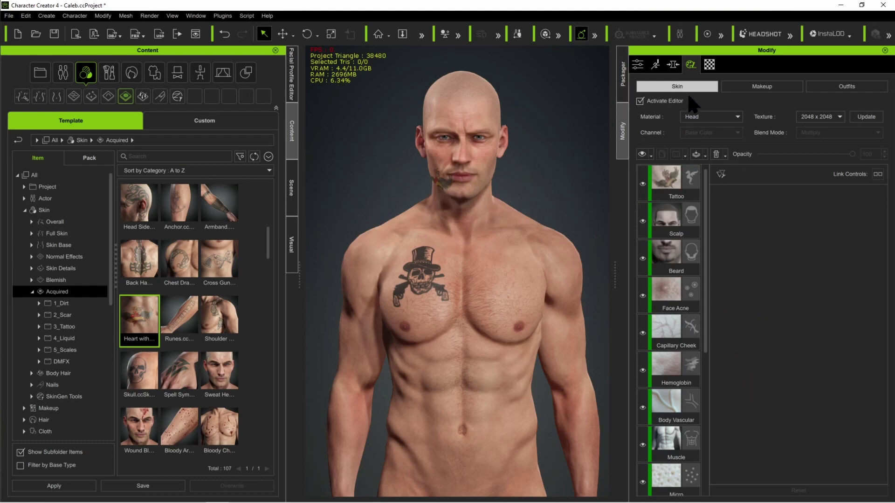
# Step: Widen the Modify panel and set the scale of the head's Tattoo layer to 0.71
pyautogui.click(662, 186)
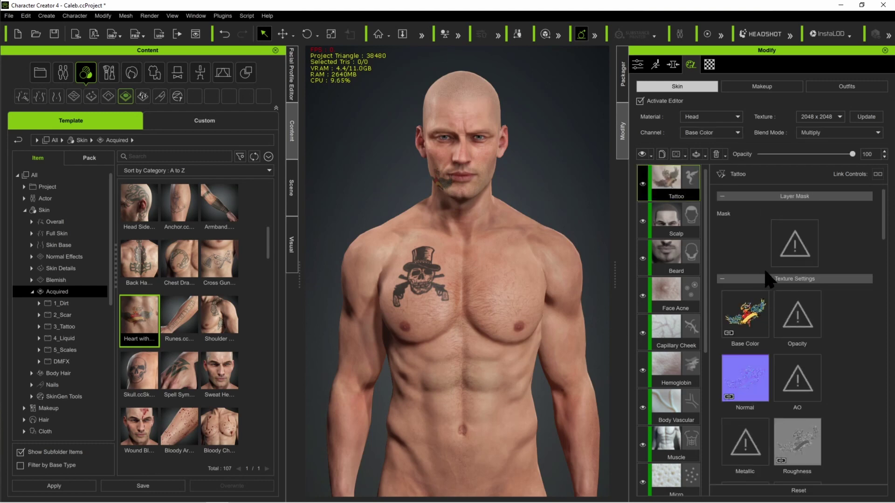
pyautogui.scroll(-5, 771, 285)
pyautogui.scroll(-3, 772, 284)
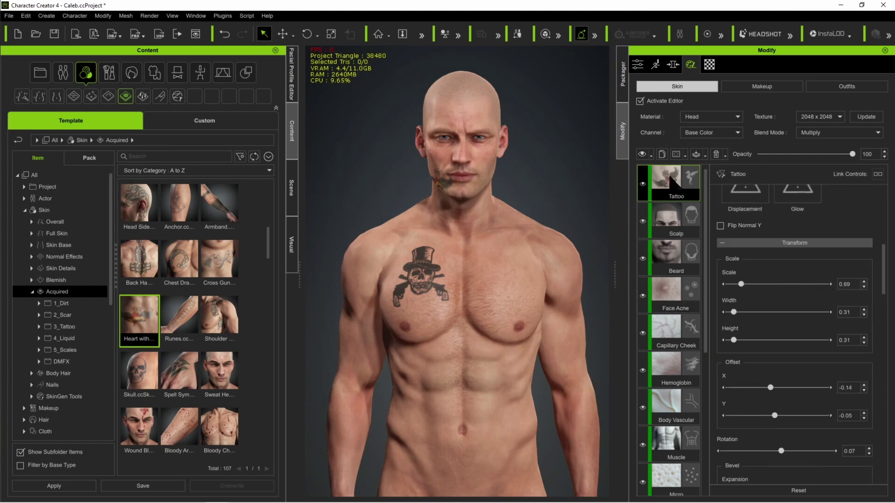
pyautogui.moveTo(615, 275); pyautogui.dragTo(516, 272)
pyautogui.scroll(5, 650, 214)
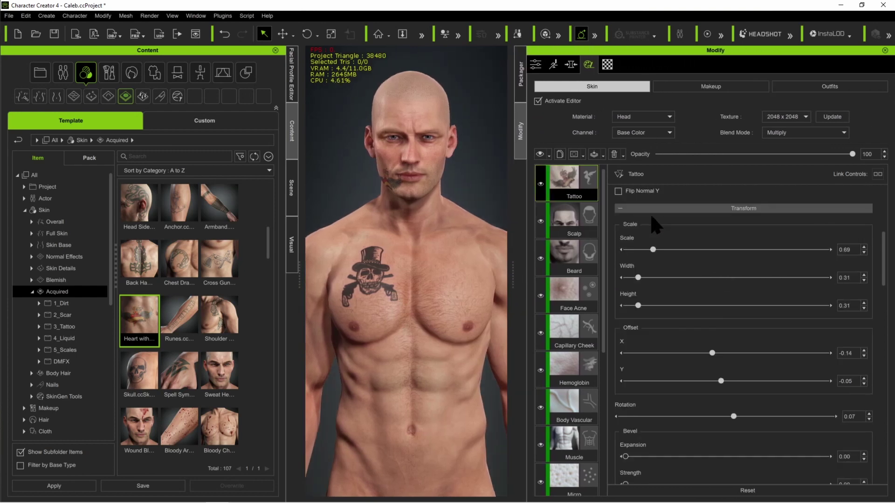
pyautogui.scroll(-2, 652, 252)
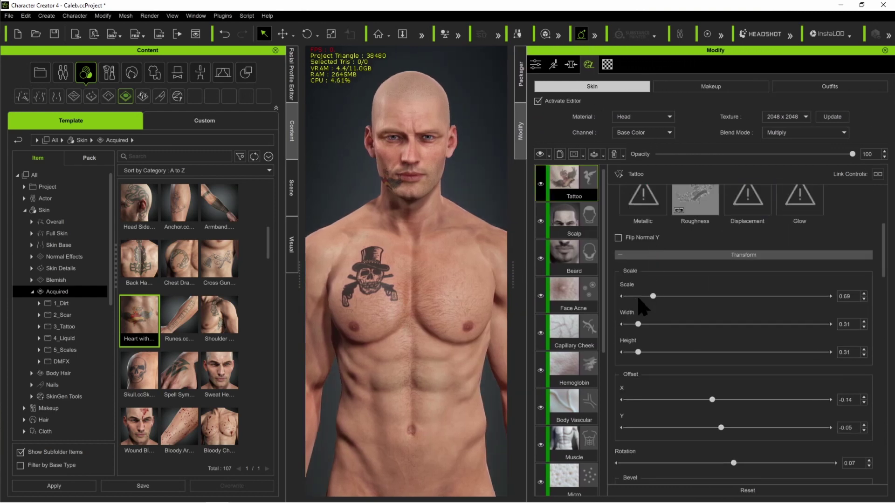
pyautogui.moveTo(652, 297)
pyautogui.mouseDown()
pyautogui.moveTo(642, 297)
pyautogui.moveTo(654, 297)
pyautogui.mouseUp()
pyautogui.scroll(-2, 688, 354)
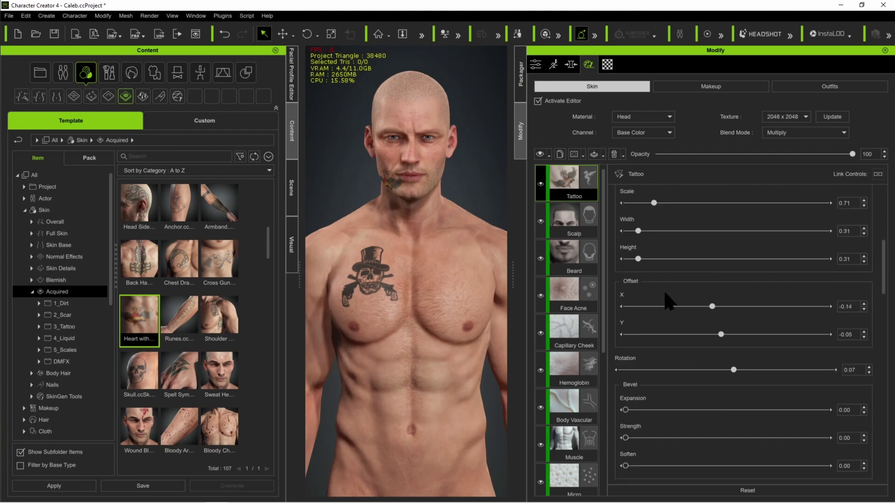
# Step: Set the X offset of the head's Tattoo layer to 0
pyautogui.moveTo(712, 306); pyautogui.dragTo(725, 306)
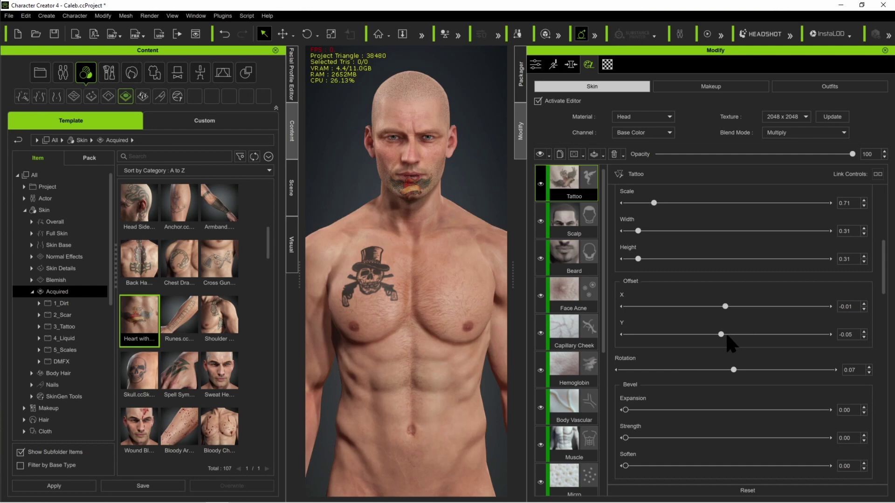
pyautogui.click(853, 308)
pyautogui.write('-99')
pyautogui.press('Return')
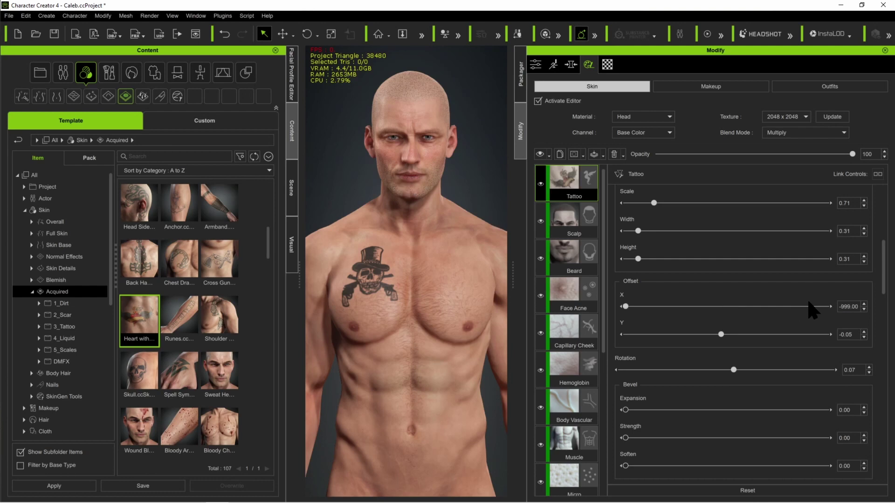
pyautogui.click(847, 304)
pyautogui.write('0')
pyautogui.press('Return')
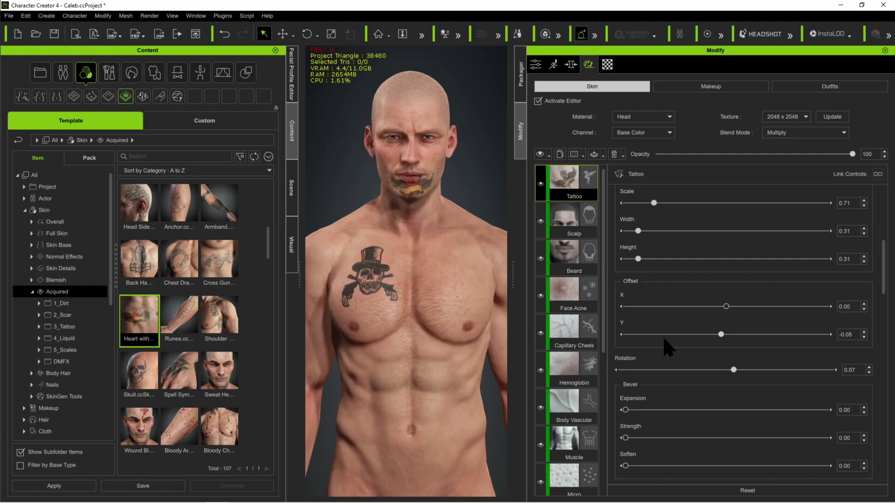
# Step: Set the head Tattoo layer's Y offset to 0.23 and its rotation to 0.09 so it sits on the forehead
pyautogui.moveTo(721, 334); pyautogui.dragTo(749, 334)
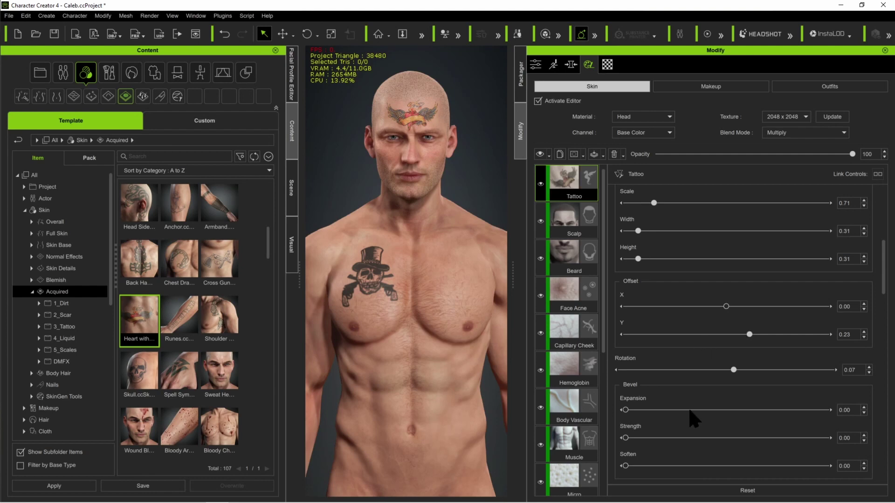
pyautogui.moveTo(735, 371)
pyautogui.mouseDown()
pyautogui.moveTo(747, 372)
pyautogui.moveTo(724, 371)
pyautogui.moveTo(737, 372)
pyautogui.mouseUp()
pyautogui.scroll(-1, 690, 364)
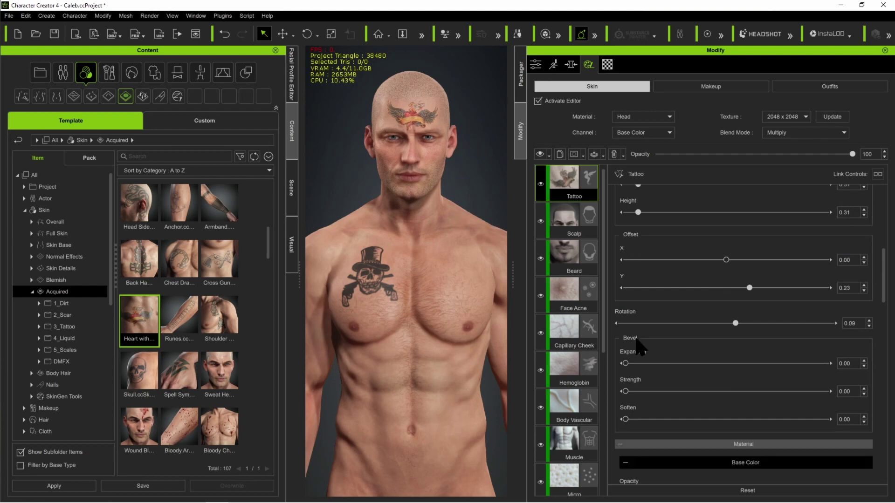
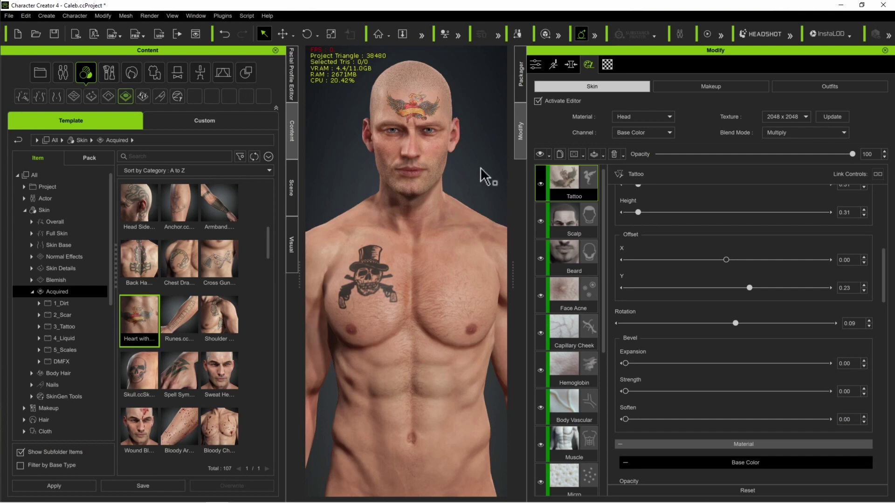
# Step: Save the current tattoo layers as a custom Acquired skin asset named Test
pyautogui.click(219, 123)
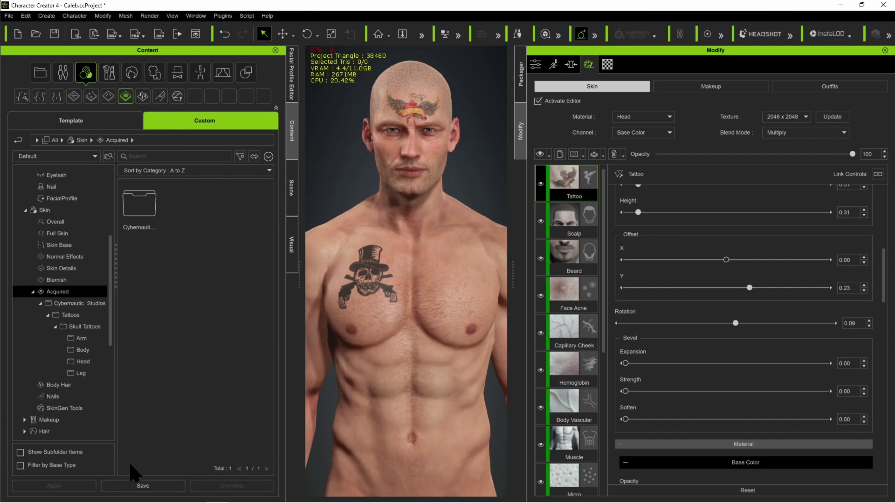
pyautogui.click(135, 489)
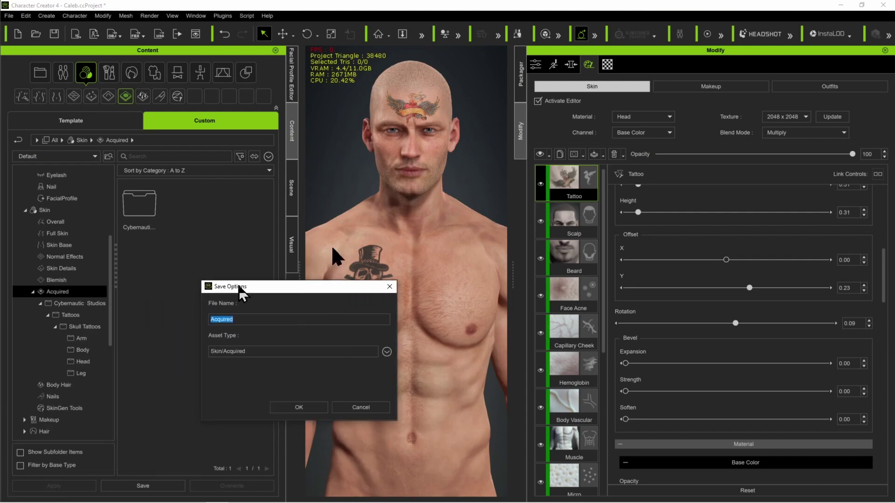
pyautogui.moveTo(236, 285); pyautogui.dragTo(347, 229)
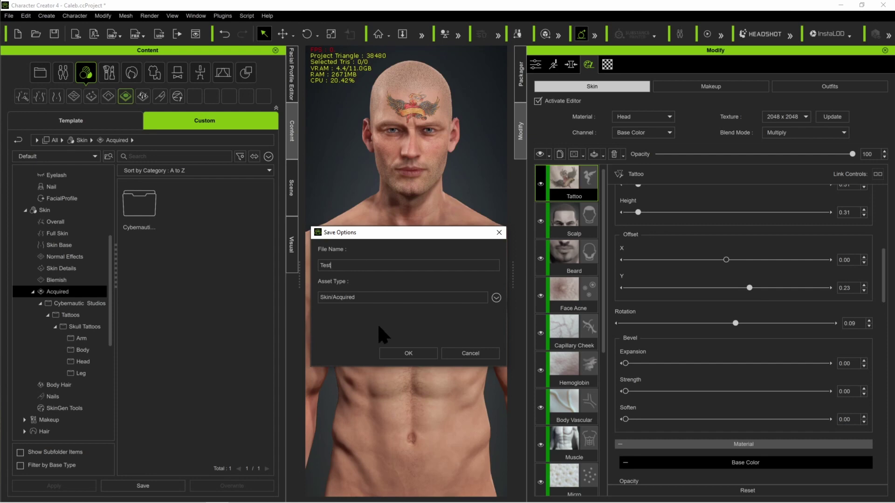
pyautogui.click(410, 354)
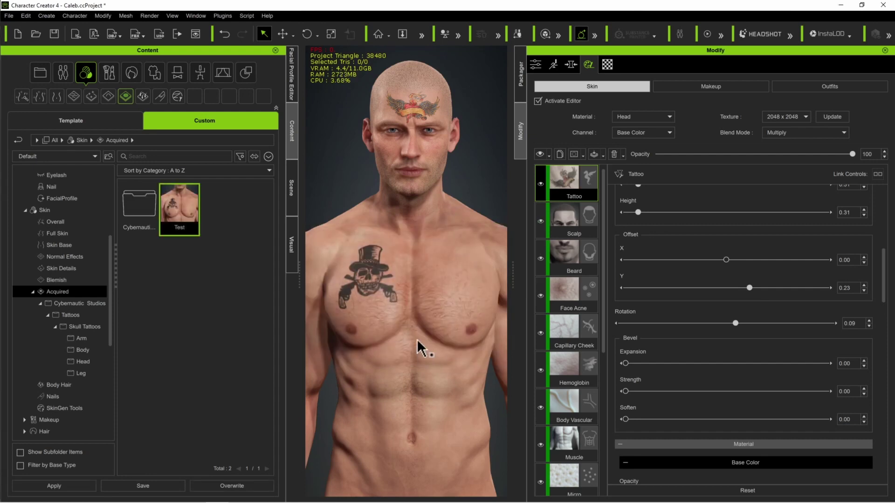
# Step: Delete the heart-with-wings Tattoo layer from the Head material
pyautogui.moveTo(173, 213); pyautogui.dragTo(259, 192)
pyautogui.moveTo(393, 188); pyautogui.dragTo(577, 176)
pyautogui.rightClick(577, 177)
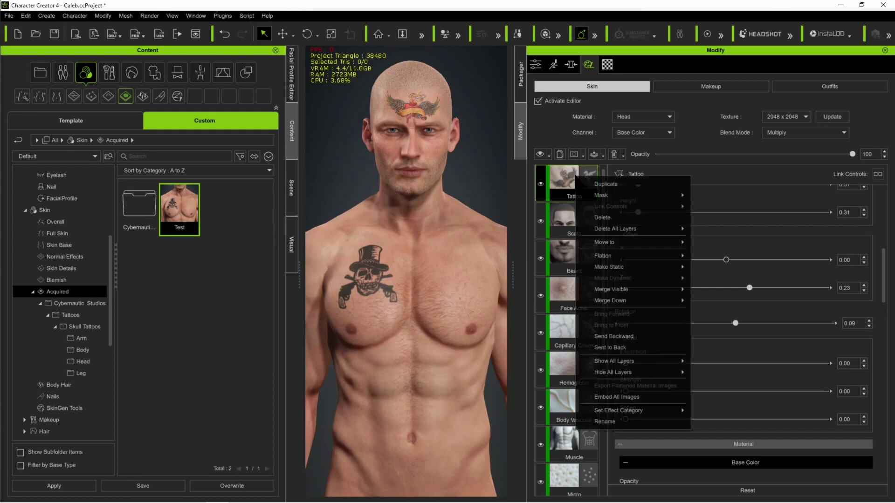
pyautogui.click(620, 218)
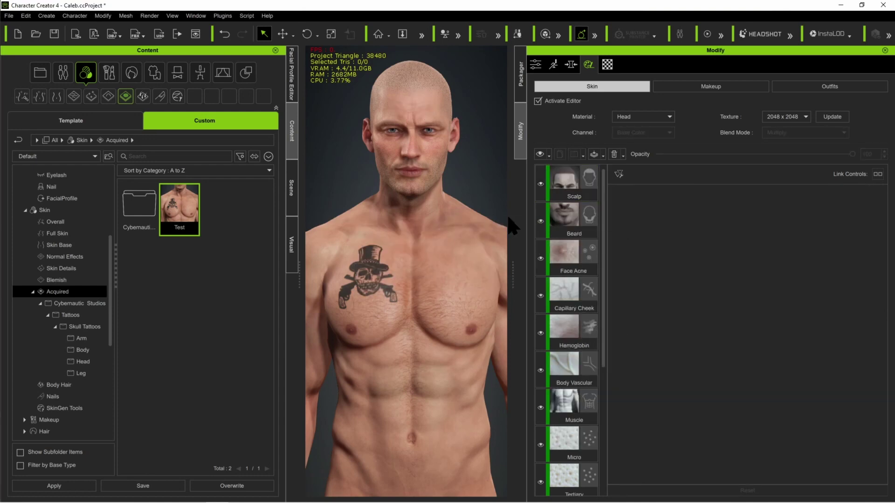
# Step: Delete the Gunfighter Skull layer from the Body material
pyautogui.click(643, 116)
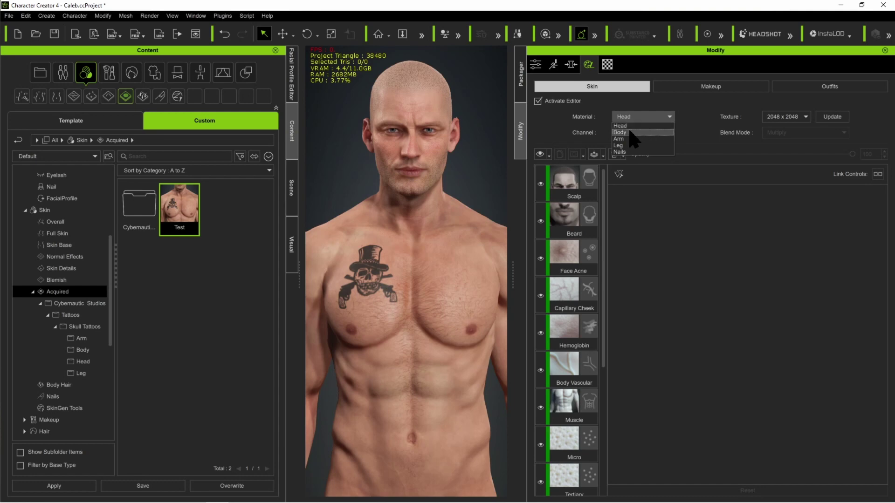
pyautogui.click(633, 139)
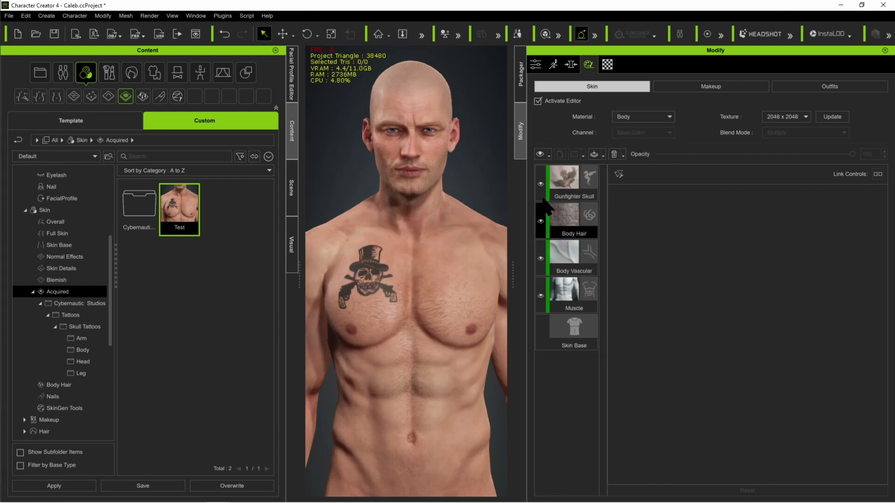
pyautogui.rightClick(563, 182)
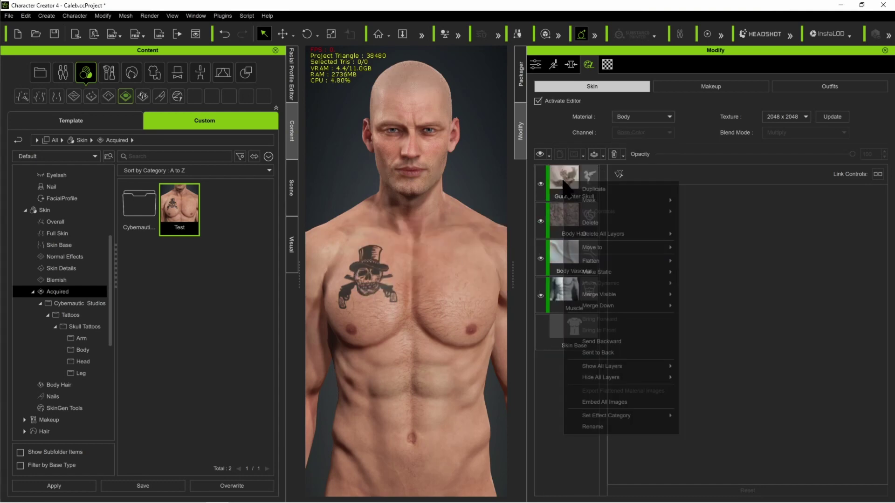
pyautogui.click(597, 222)
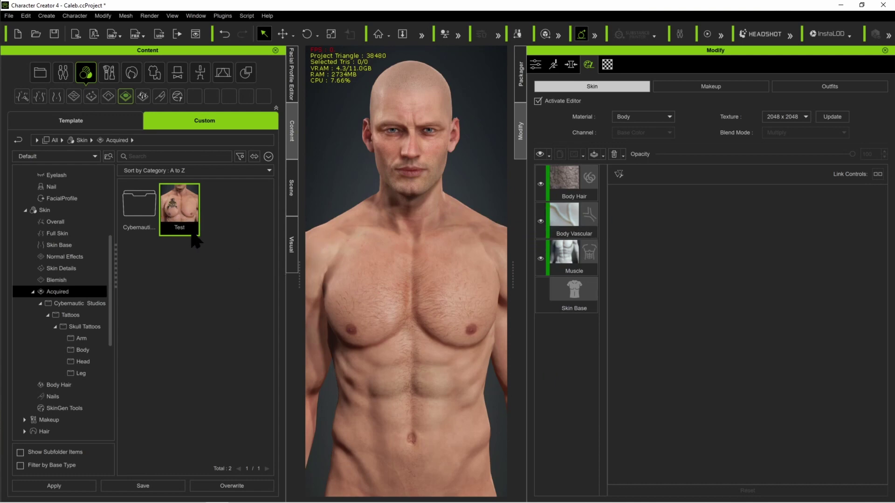
# Step: Apply the saved custom Test asset to the character to restore both tattoos
pyautogui.moveTo(179, 205); pyautogui.dragTo(406, 266)
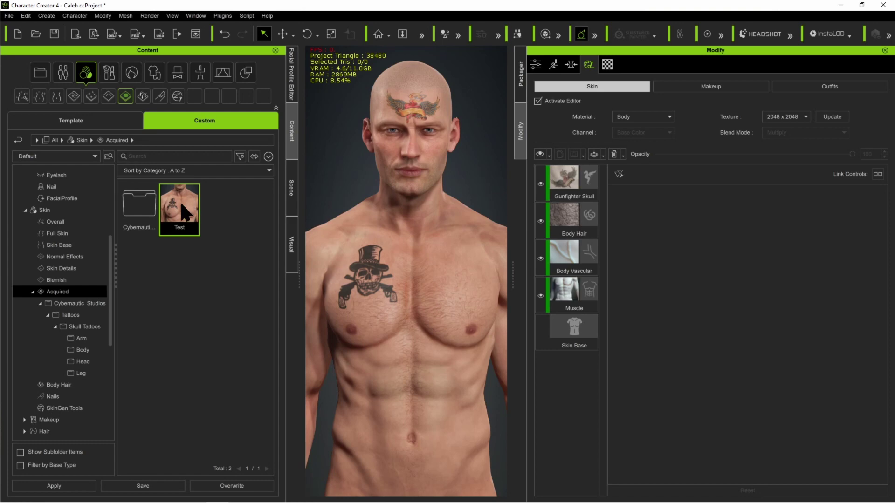
pyautogui.moveTo(186, 207); pyautogui.dragTo(335, 175)
pyautogui.moveTo(362, 275); pyautogui.dragTo(403, 125)
pyautogui.moveTo(214, 201); pyautogui.dragTo(403, 120)
# Step: Switch to the Head material and select its Tattoo layer to show its texture settings
pyautogui.click(629, 117)
pyautogui.click(624, 126)
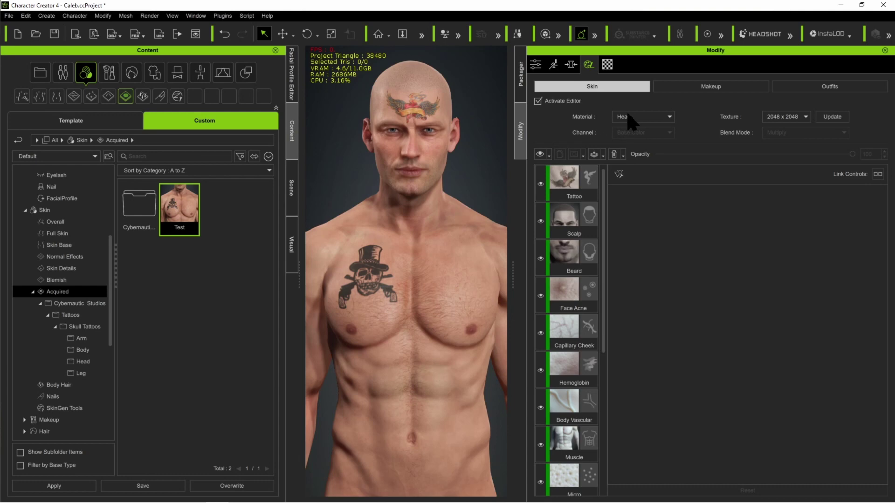
pyautogui.click(574, 181)
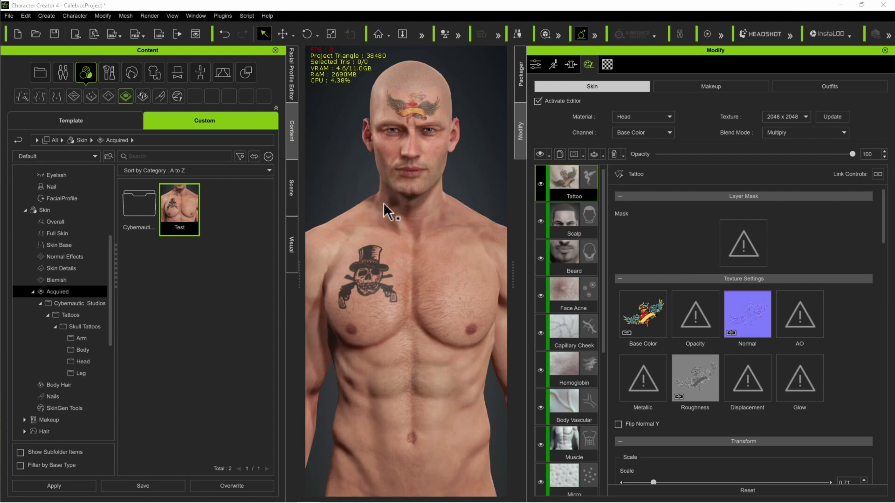
# Step: Examine the heart-with-wings tattoo on the forehead up close
pyautogui.scroll(5, 389, 201)
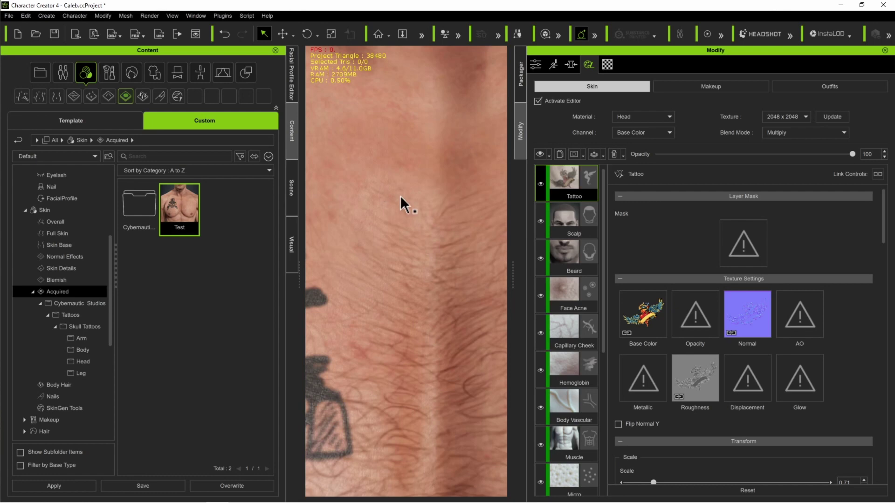
pyautogui.scroll(-3, 399, 198)
pyautogui.scroll(-2, 397, 196)
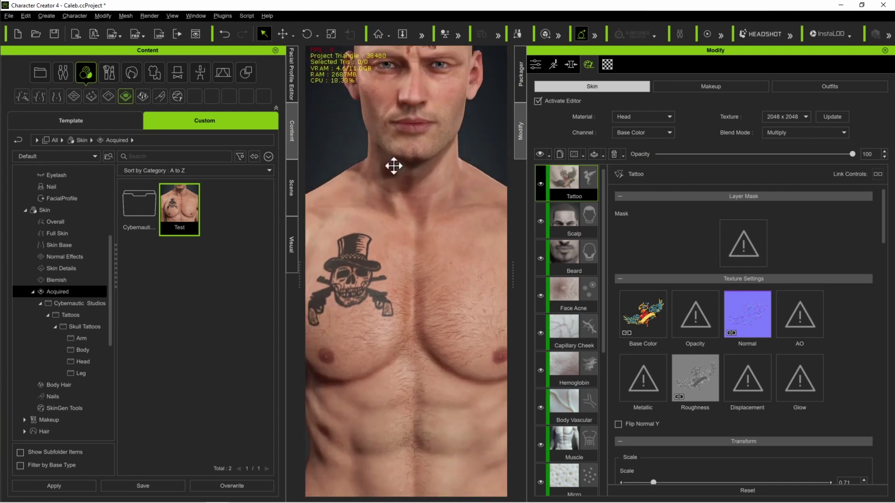
pyautogui.moveTo(393, 166); pyautogui.dragTo(369, 313, button='middle')
pyautogui.scroll(5, 379, 310)
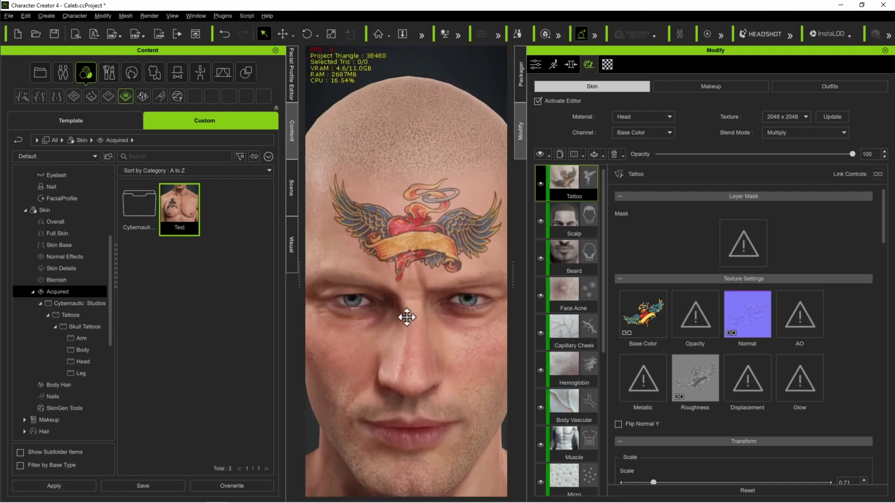
pyautogui.scroll(5, 407, 315)
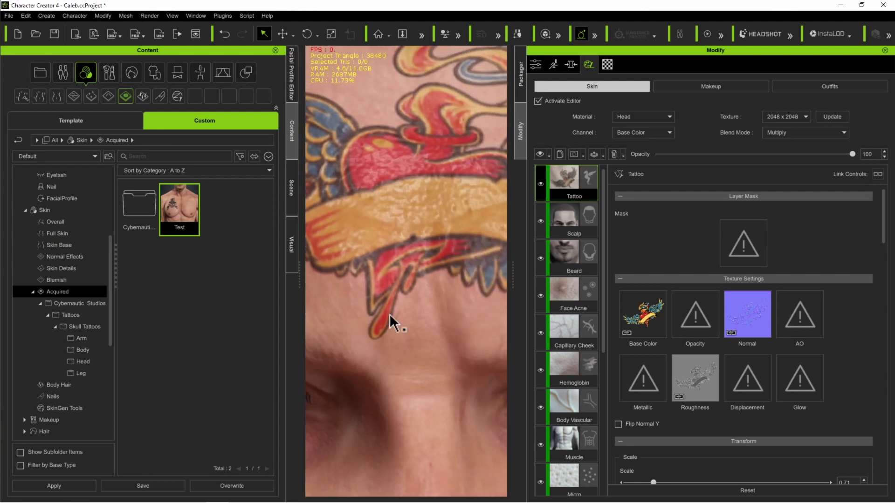
pyautogui.scroll(-8, 384, 292)
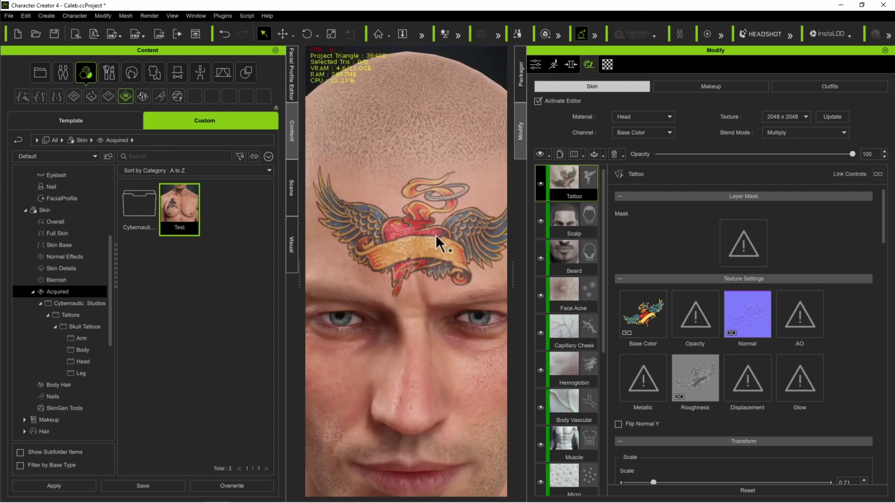
pyautogui.moveTo(418, 245); pyautogui.dragTo(408, 243, button='middle')
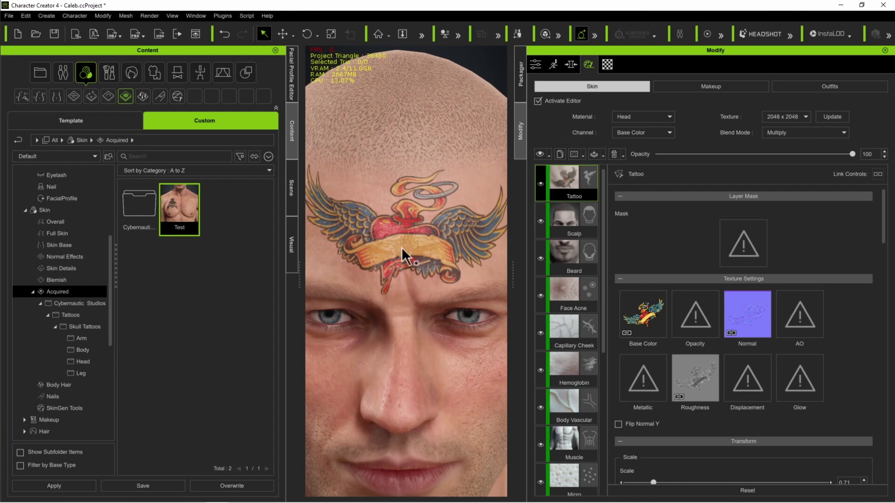
pyautogui.scroll(-3, 402, 247)
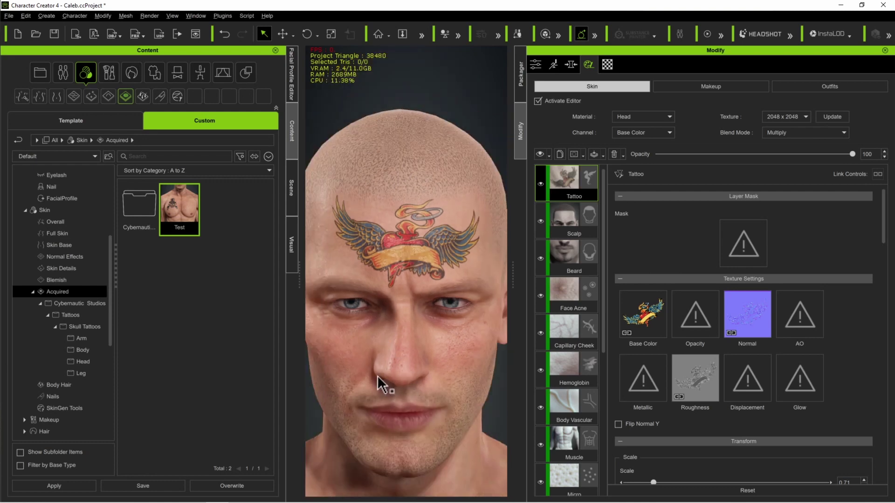
# Step: Examine the Gunfighter Skull tattoo on the chest up close
pyautogui.moveTo(357, 416); pyautogui.dragTo(441, 80, button='middle')
pyautogui.scroll(5, 416, 92)
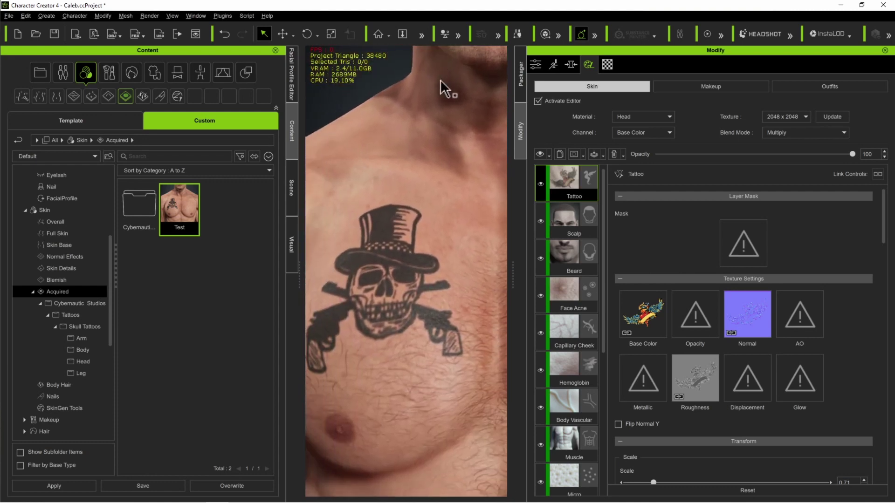
pyautogui.moveTo(375, 262); pyautogui.dragTo(387, 228, button='middle')
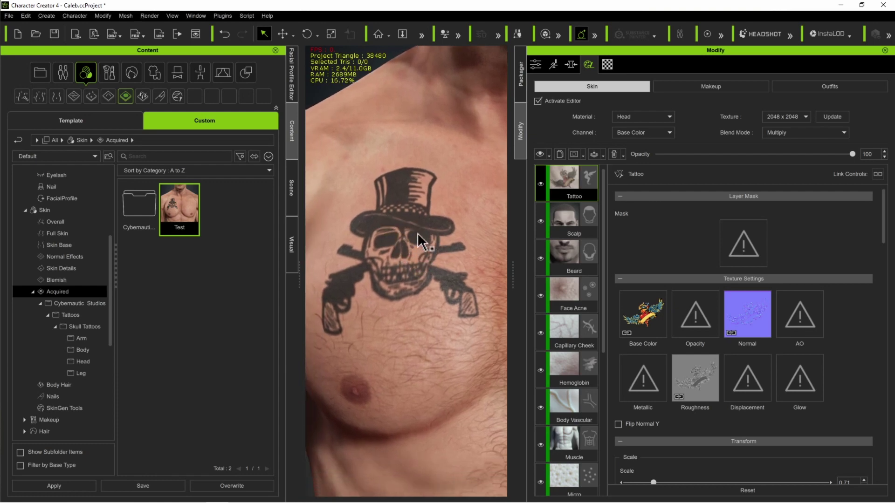
pyautogui.scroll(2, 418, 233)
pyautogui.scroll(-2, 416, 232)
pyautogui.scroll(2, 416, 232)
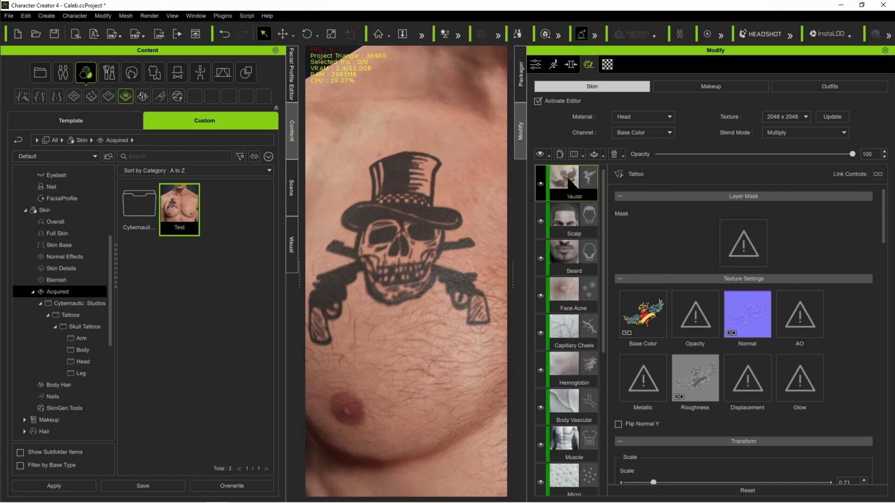
# Step: Select the Gunfighter Skull layer in the Body material and slightly raise its color brightness
pyautogui.click(642, 117)
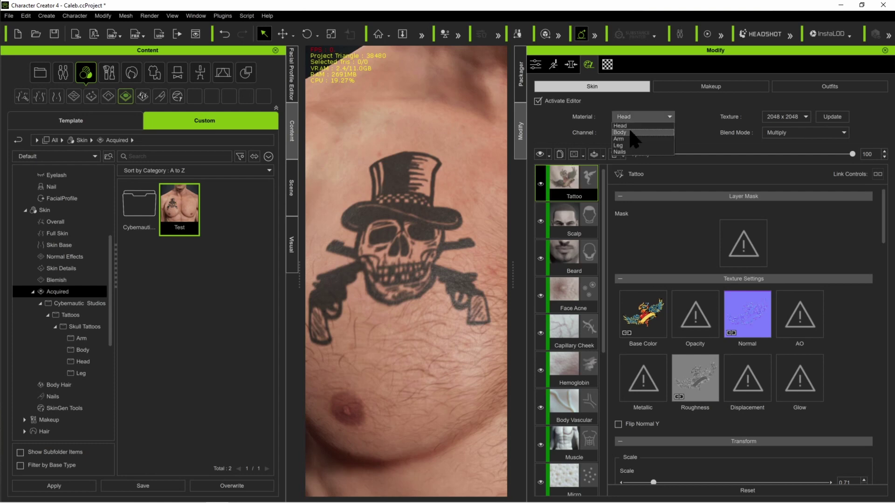
pyautogui.click(630, 132)
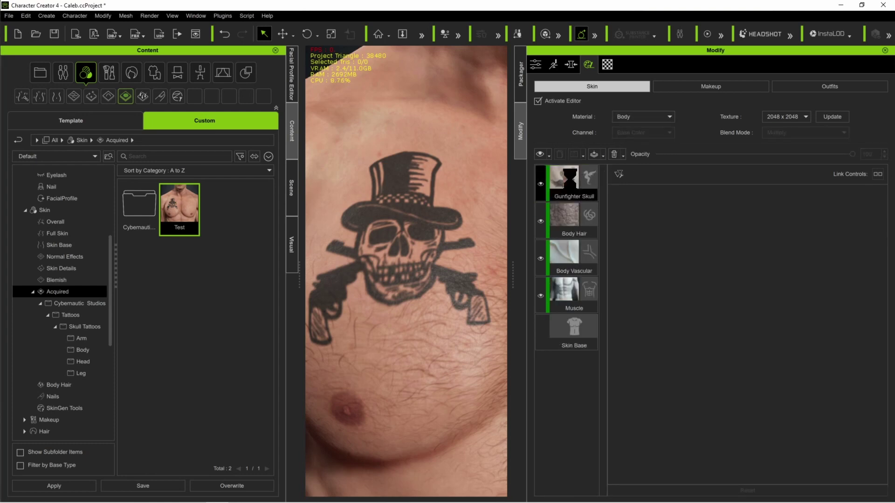
pyautogui.scroll(-5, 732, 298)
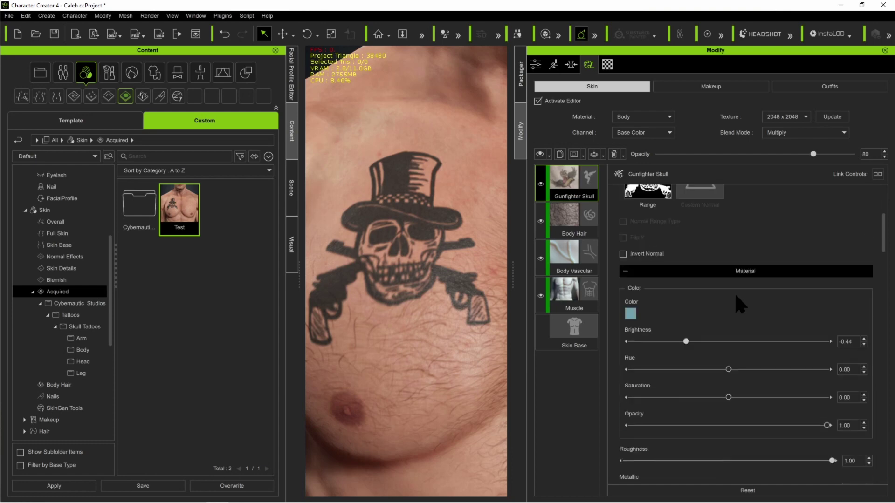
pyautogui.scroll(-1, 740, 303)
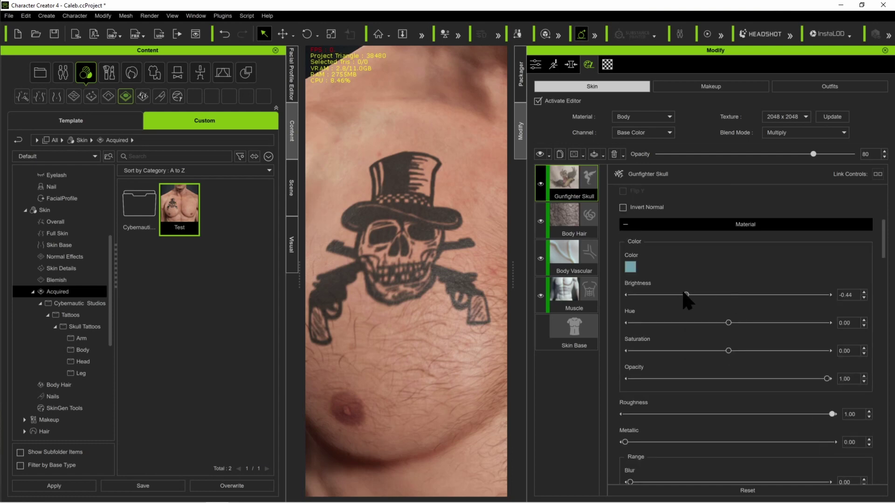
pyautogui.moveTo(683, 294)
pyautogui.mouseDown()
pyautogui.moveTo(627, 294)
pyautogui.moveTo(707, 298)
pyautogui.moveTo(696, 295)
pyautogui.mouseUp()
# Step: Set the Gunfighter Skull layer's range blur to 0.22, expansion to -0.23 and expansion contrast to 0.02
pyautogui.scroll(-3, 687, 304)
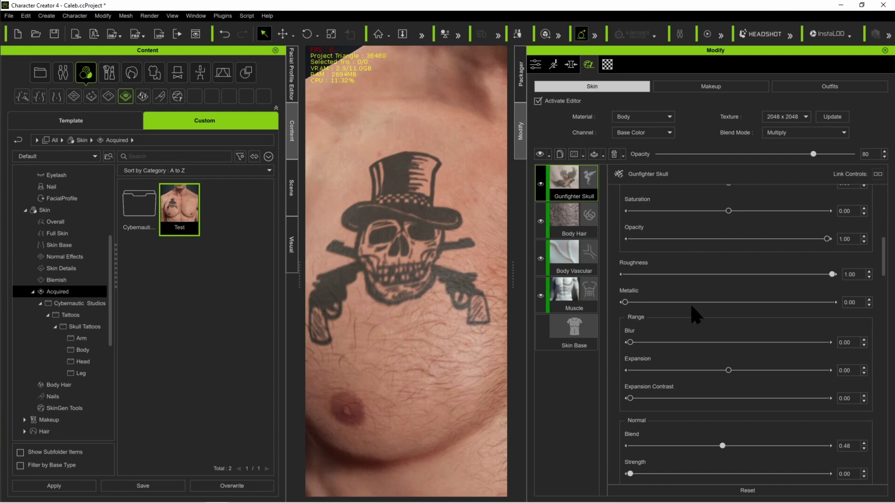
pyautogui.scroll(-1, 696, 300)
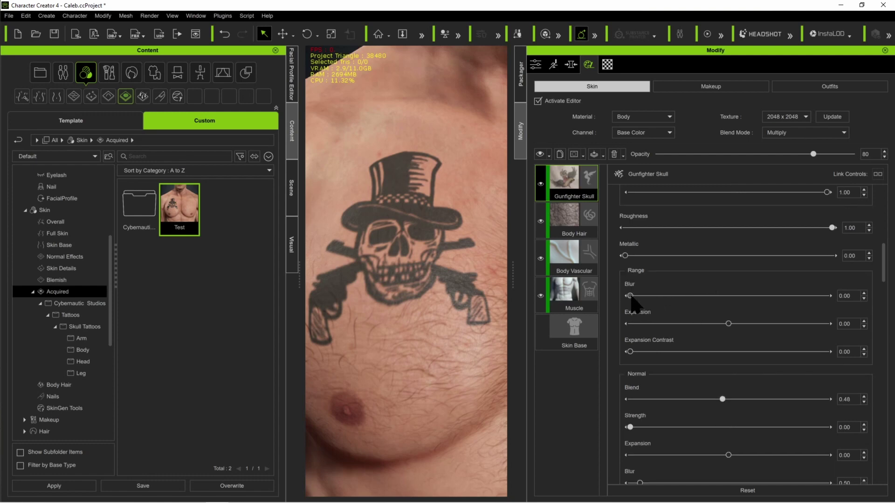
pyautogui.moveTo(630, 295); pyautogui.dragTo(637, 299)
pyautogui.moveTo(635, 298); pyautogui.dragTo(633, 299)
pyautogui.moveTo(729, 323); pyautogui.dragTo(744, 336)
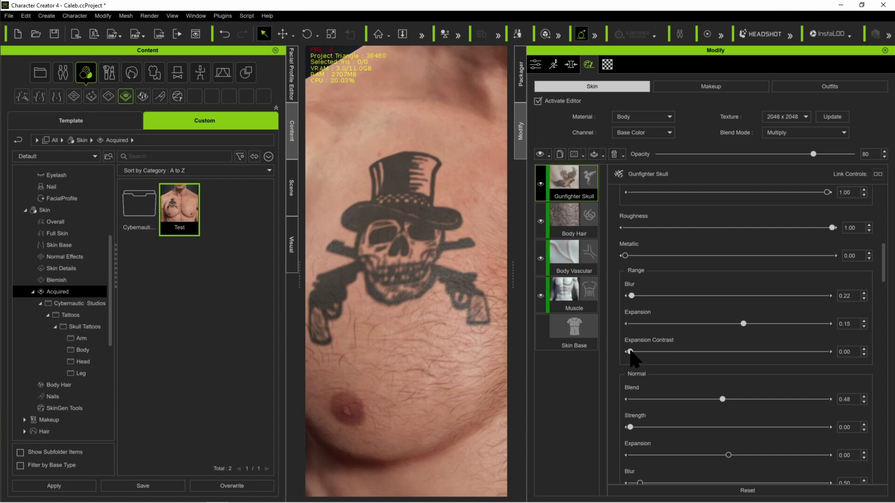
pyautogui.moveTo(630, 352)
pyautogui.mouseDown()
pyautogui.moveTo(713, 353)
pyautogui.moveTo(613, 352)
pyautogui.moveTo(706, 353)
pyautogui.moveTo(640, 353)
pyautogui.mouseUp()
pyautogui.moveTo(743, 324); pyautogui.dragTo(704, 329)
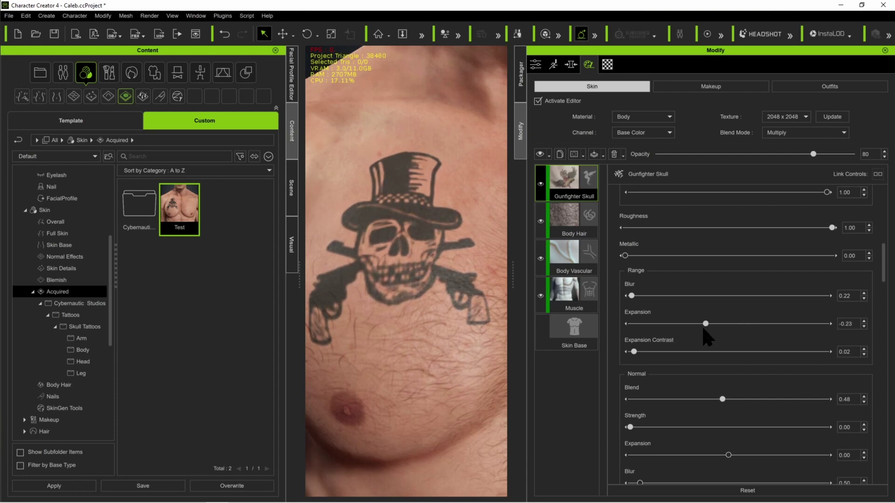
pyautogui.scroll(-3, 693, 373)
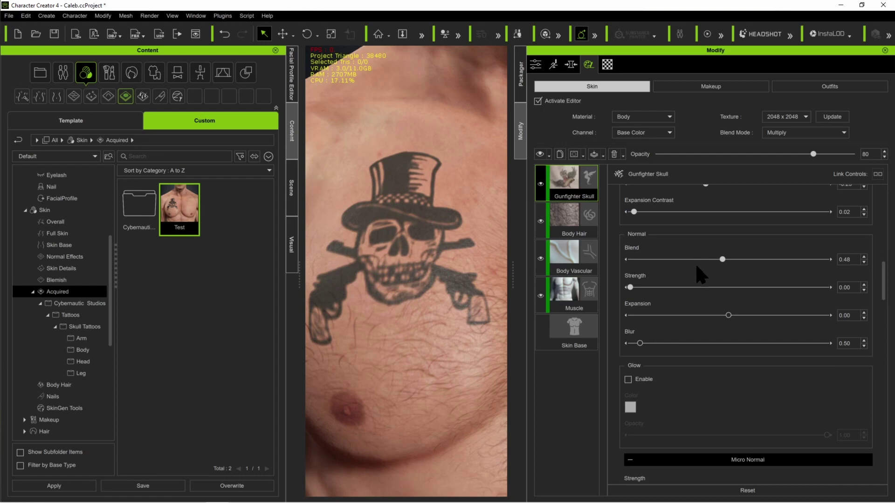
# Step: Try the Custom normal type in the Gunfighter Skull layer's texture settings and return it to Default
pyautogui.scroll(5, 695, 265)
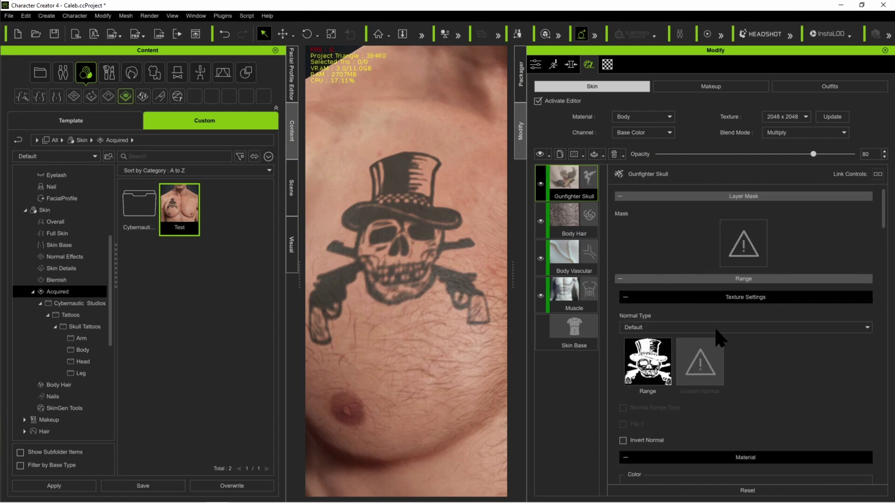
pyautogui.click(666, 326)
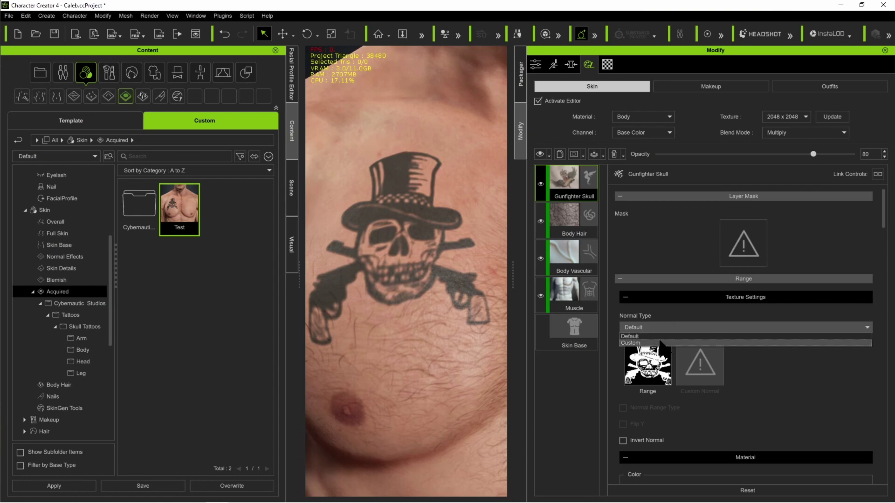
pyautogui.click(660, 343)
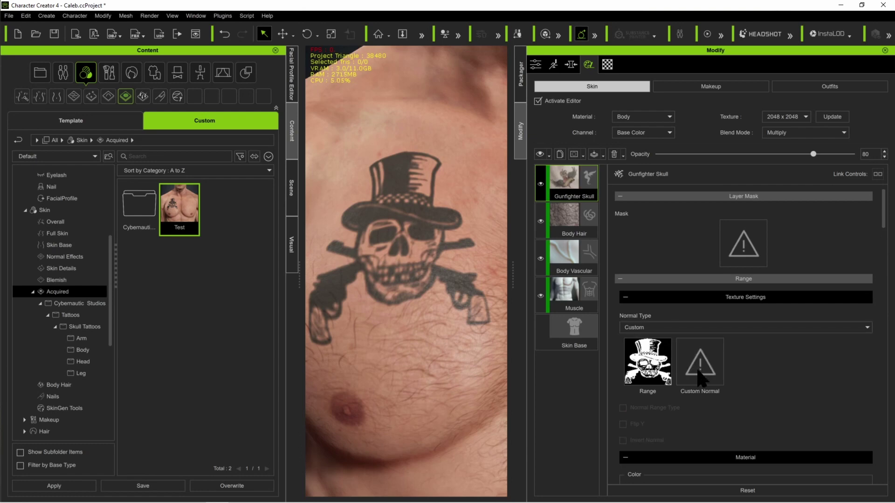
pyautogui.click(666, 329)
pyautogui.click(662, 335)
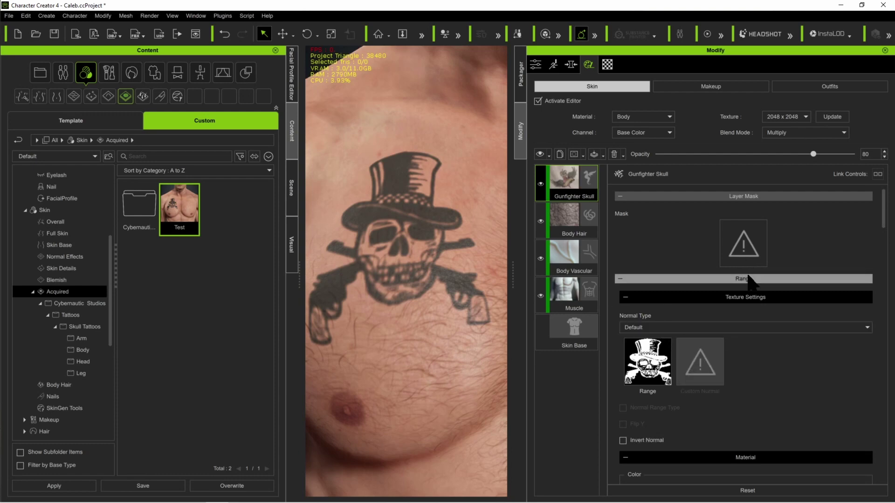
# Step: Try inverting the Gunfighter Skull layer's normal and turn the inversion back off
pyautogui.scroll(-4, 745, 275)
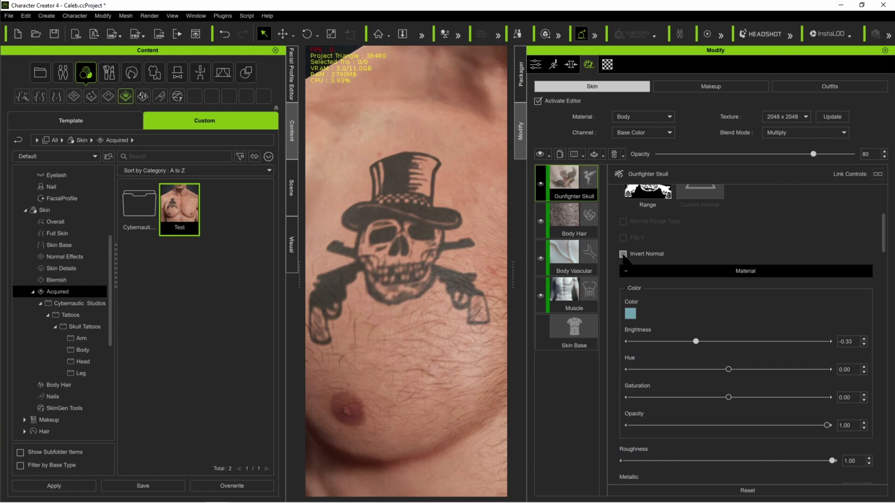
pyautogui.click(623, 254)
pyautogui.click(624, 254)
# Step: Set the Gunfighter Skull layer's normal blend to 0.21, strength to 0.39, expansion to -0.67 and blur to 0.26
pyautogui.scroll(-8, 703, 299)
pyautogui.moveTo(723, 259); pyautogui.dragTo(672, 260)
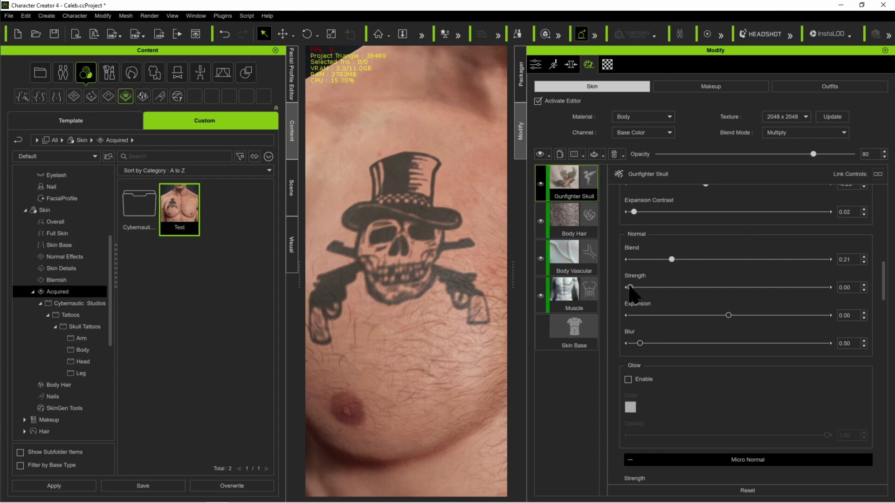
pyautogui.moveTo(631, 288)
pyautogui.mouseDown()
pyautogui.moveTo(800, 287)
pyautogui.moveTo(646, 288)
pyautogui.mouseUp()
pyautogui.moveTo(728, 316); pyautogui.dragTo(662, 315)
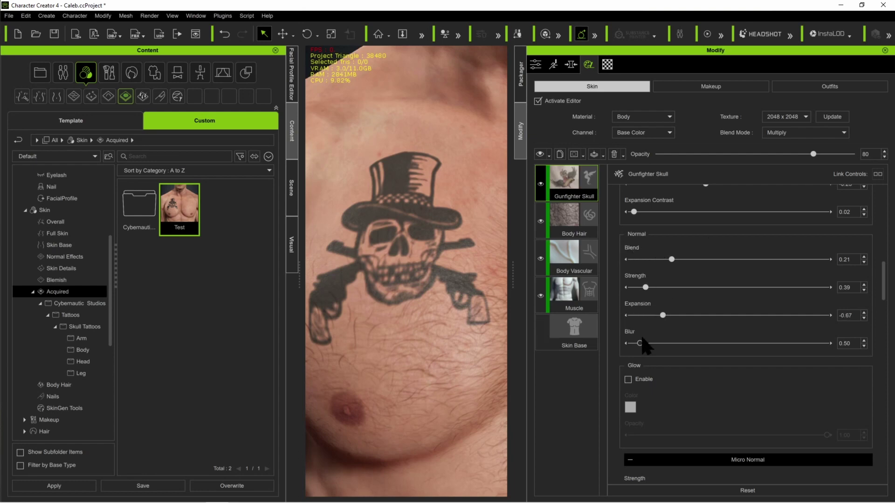
pyautogui.moveTo(641, 343); pyautogui.dragTo(662, 345)
pyautogui.moveTo(726, 350); pyautogui.dragTo(774, 345)
pyautogui.click(640, 343)
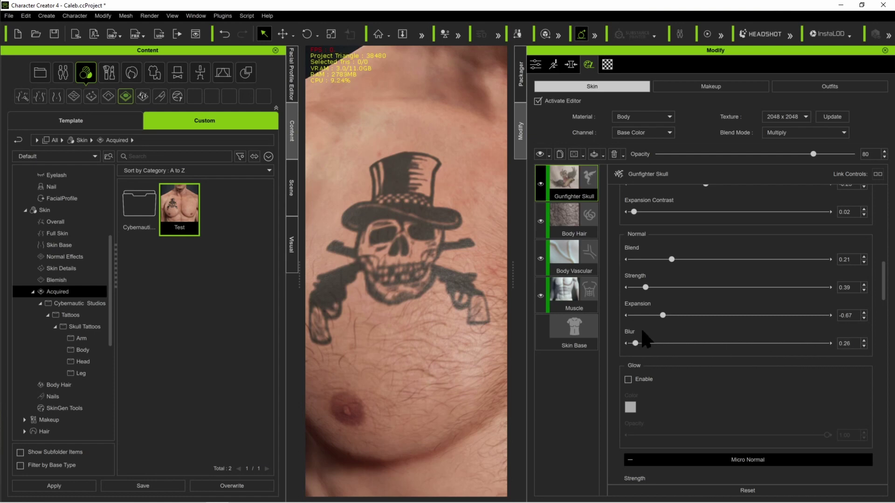